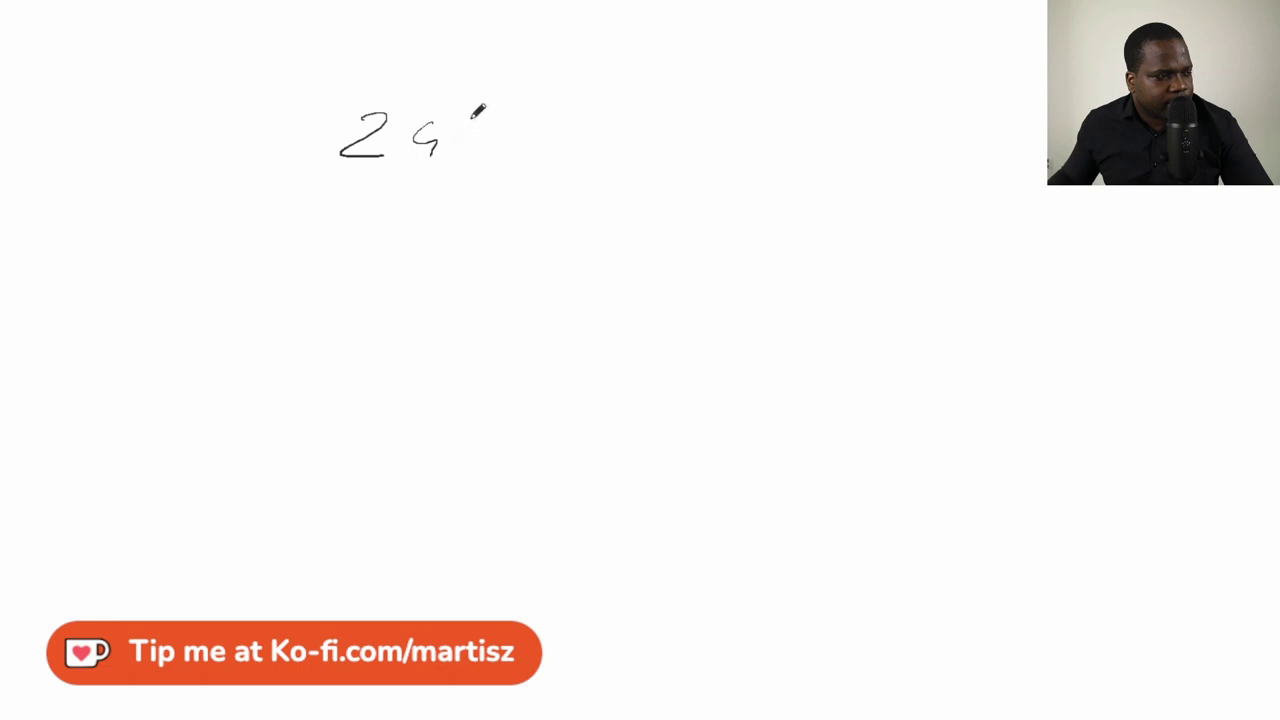
- Finish handwriting "24/7" at the top of the canvas and cross it out with two strokes
left_click_drag(493, 100, 430, 172)
mouse_move(535, 116)
left_mouse_down()
mouse_move(497, 177)
mouse_move(535, 122)
left_mouse_up()
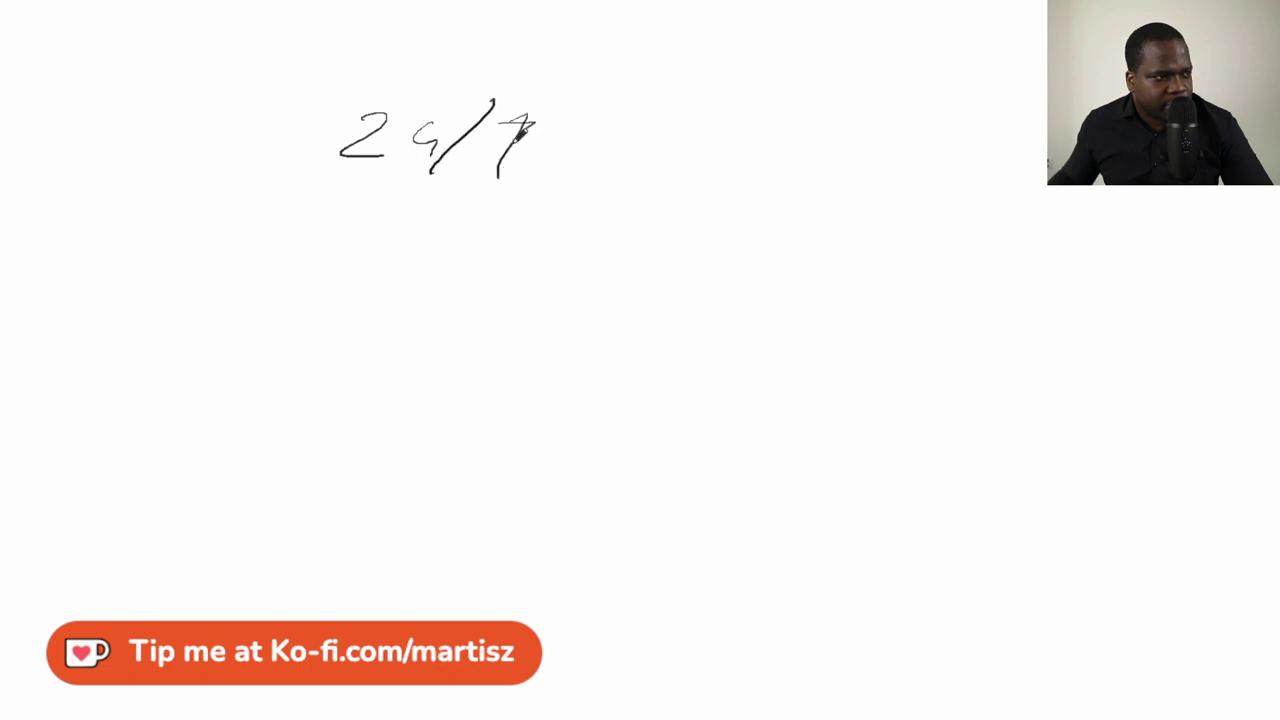
left_click_drag(298, 163, 606, 116)
left_click_drag(401, 93, 493, 195)
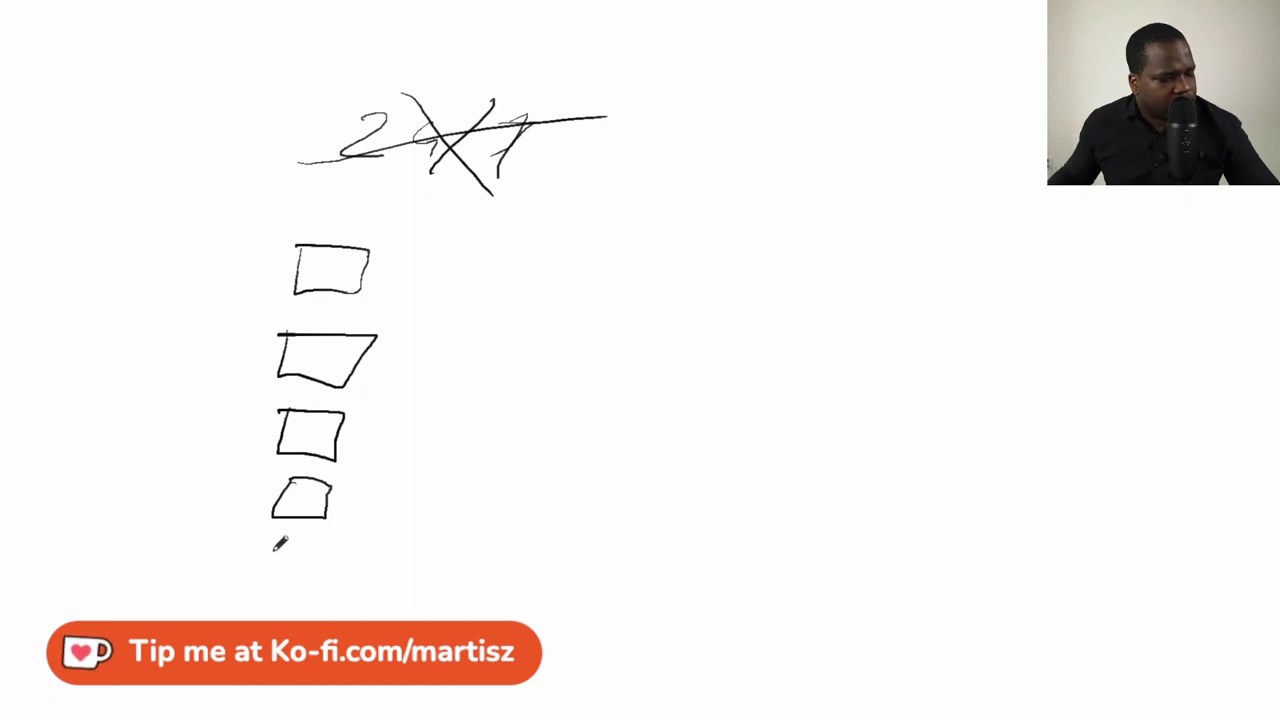
- Sketch a fifth box beneath the column of four, then cross out the lower box of the second column
mouse_move(276, 547)
left_mouse_down()
mouse_move(347, 540)
mouse_move(262, 546)
left_mouse_up()
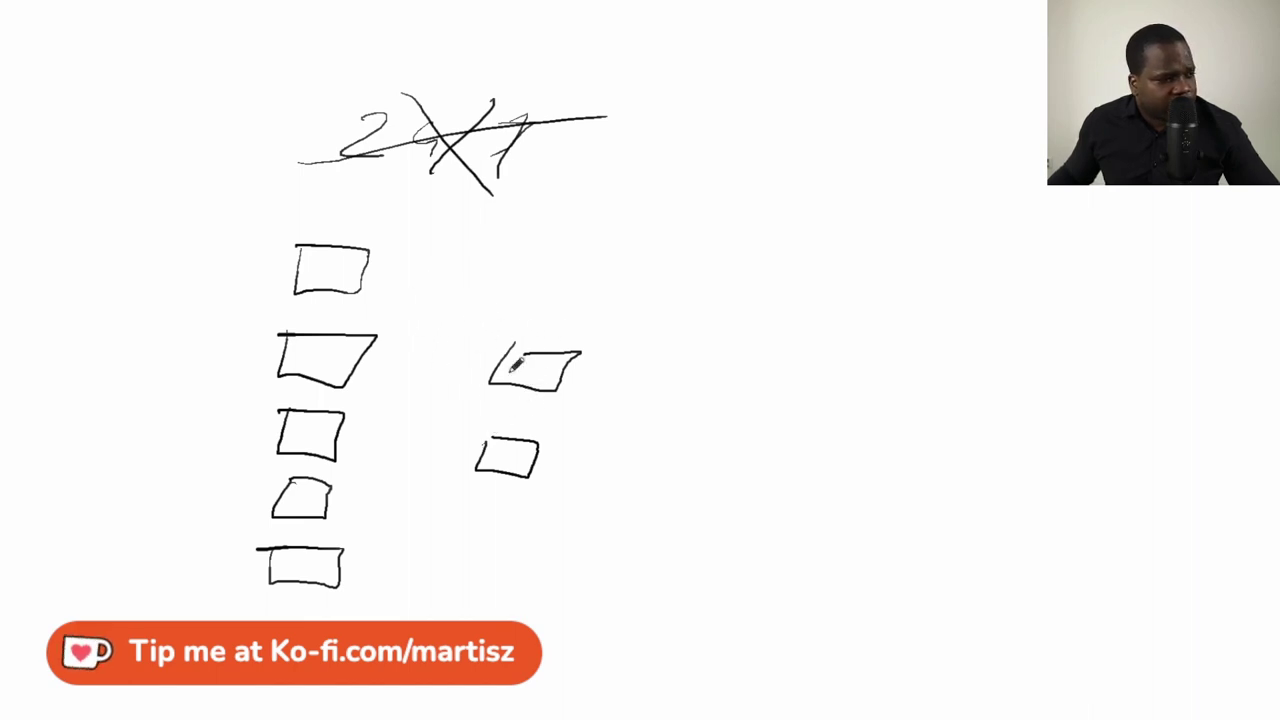
left_click_drag(462, 490, 596, 432)
left_click_drag(468, 434, 536, 487)
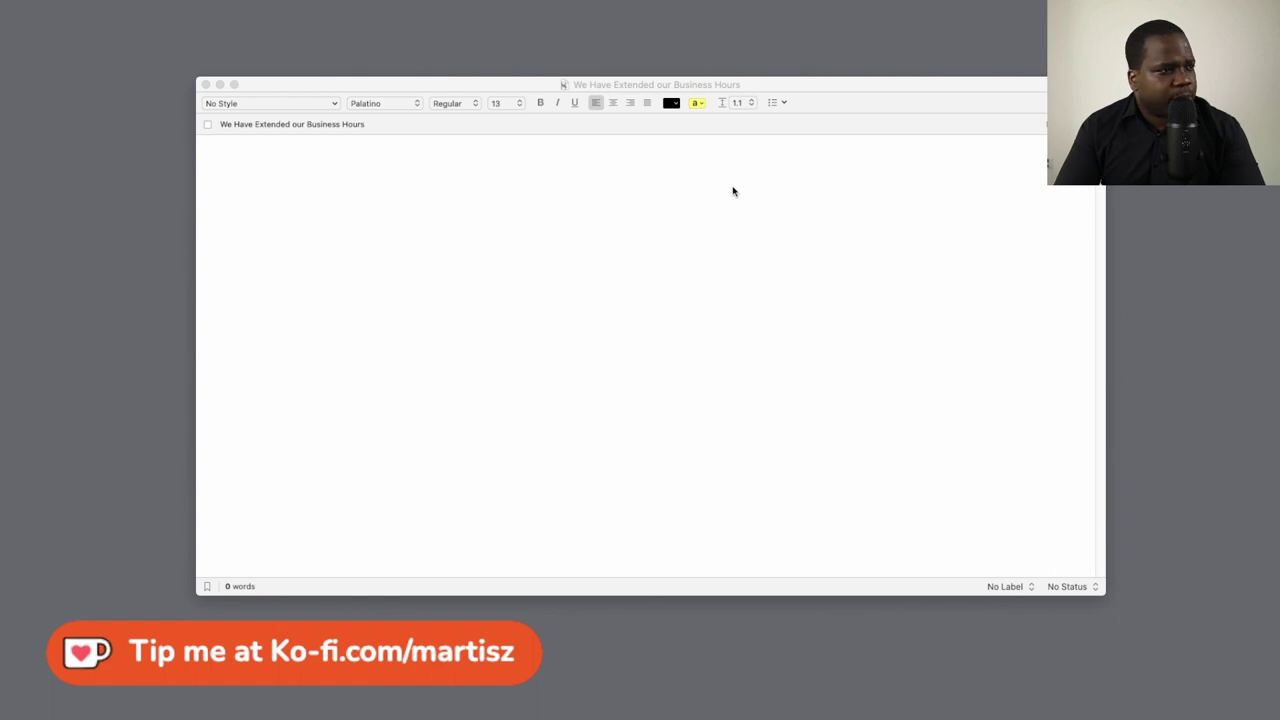
- Switch to the empty "We Have Extended our Business Hours" document and set its font size to 24
left_click(577, 157)
left_click(500, 103)
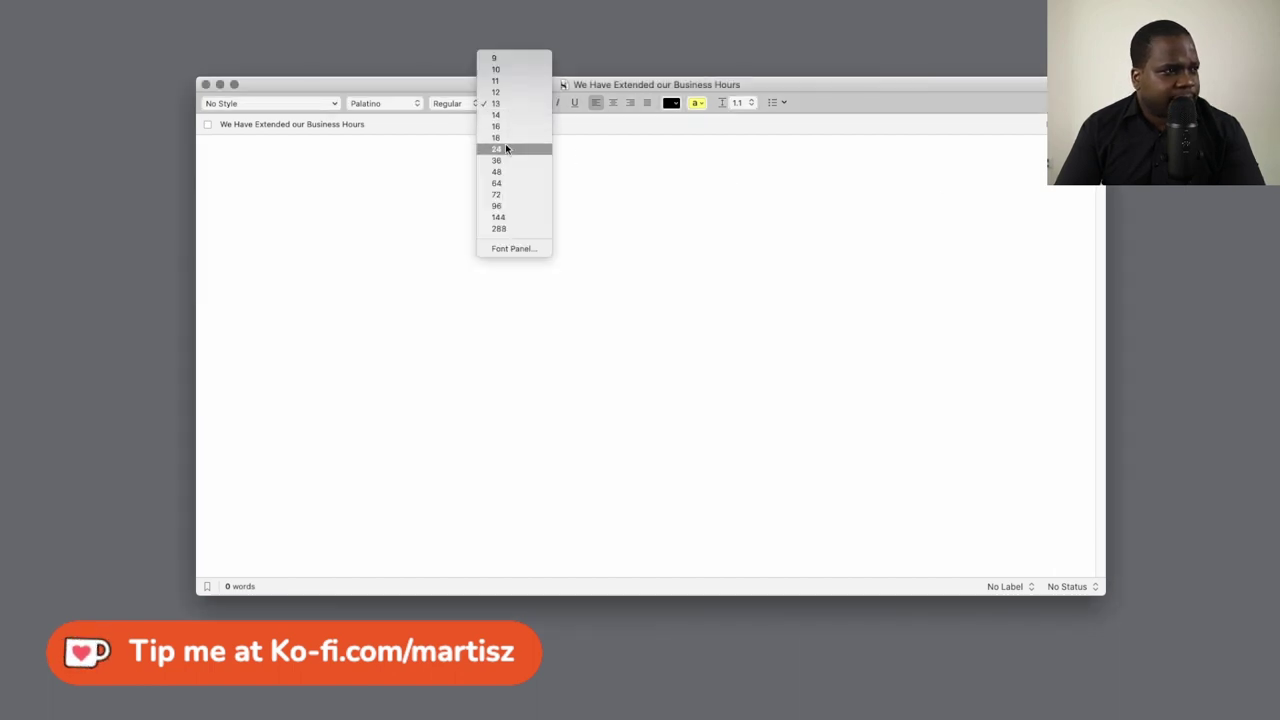
left_click(505, 148)
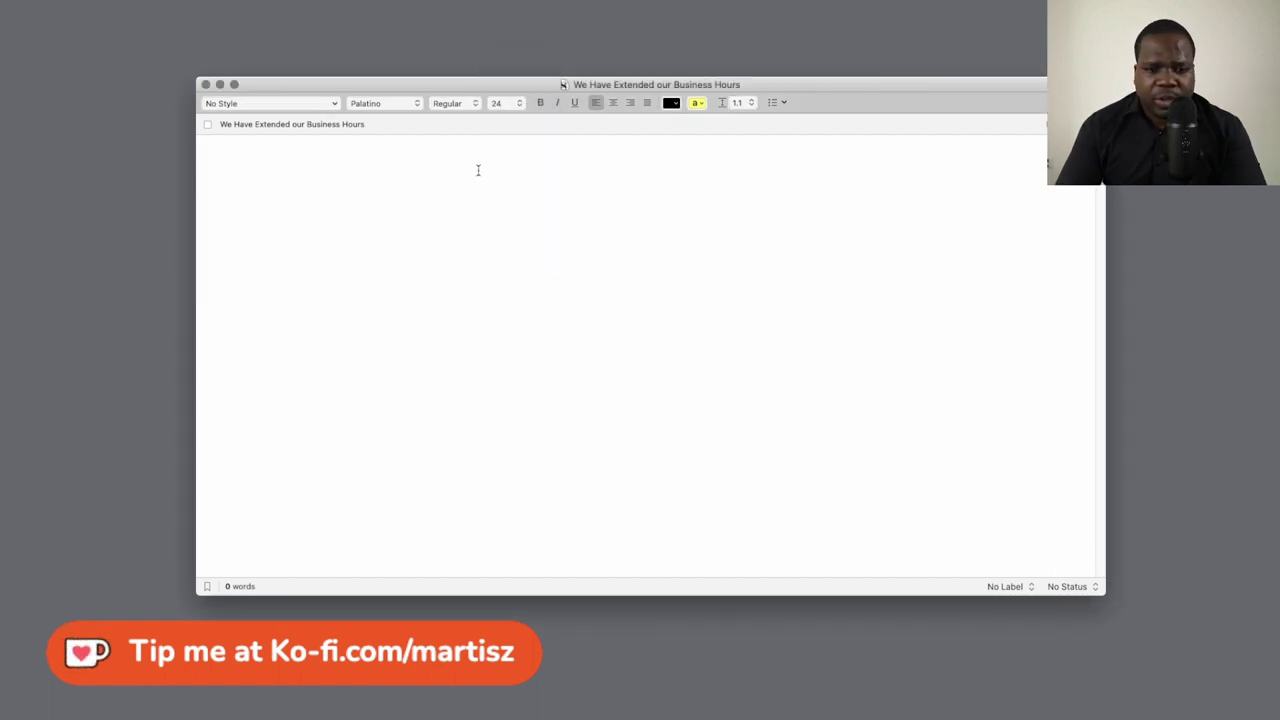
- Write the line "Subject: we have extended our business hours" at the start of the document
type("Subject: ")
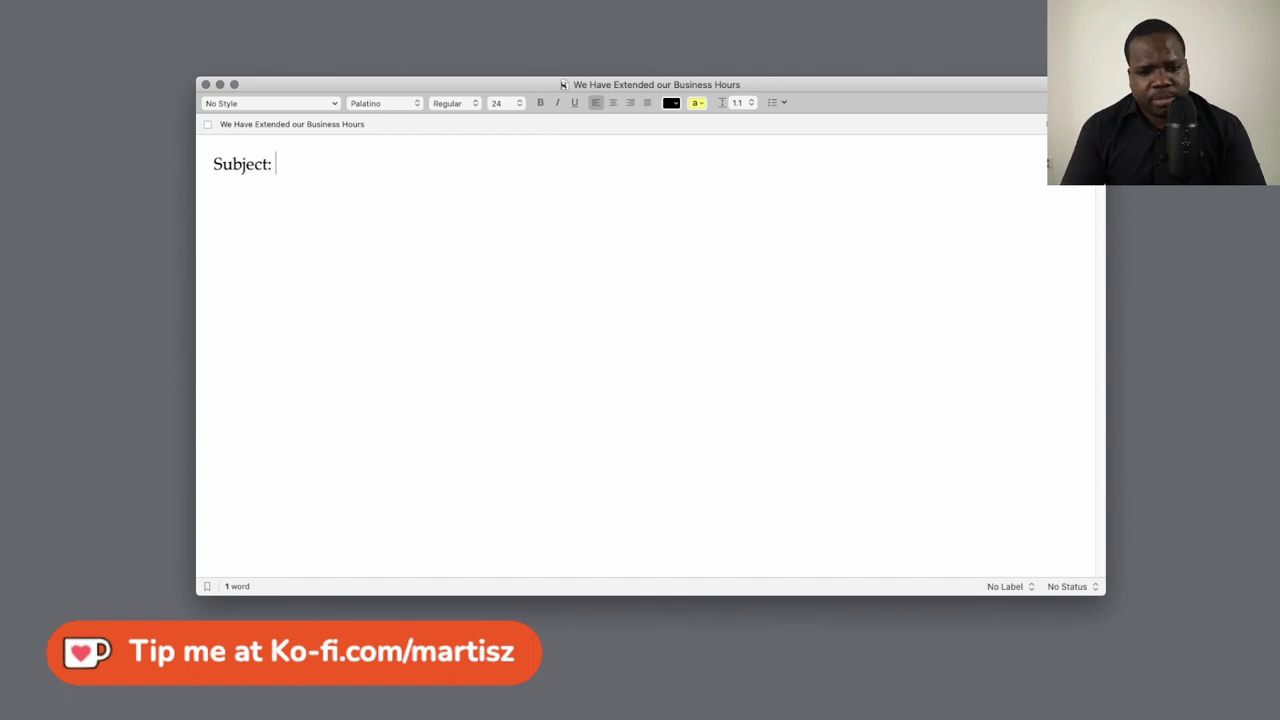
type("we have e")
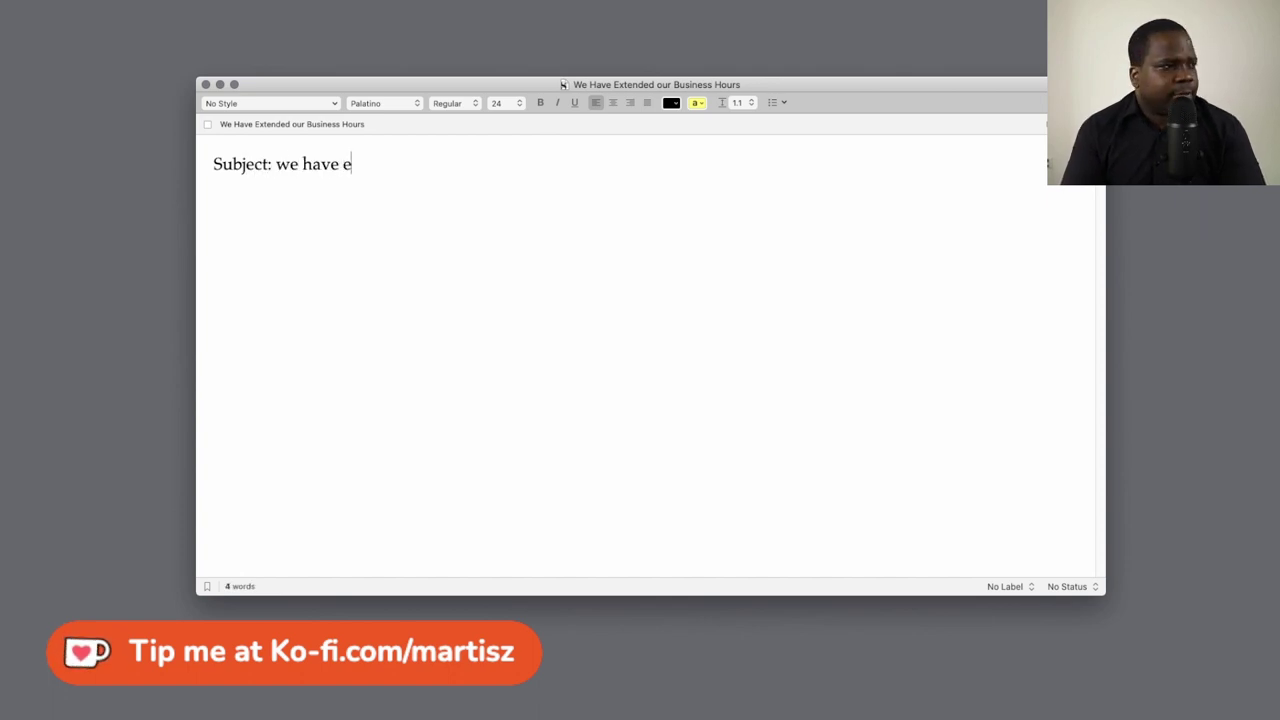
type("xtended our bu")
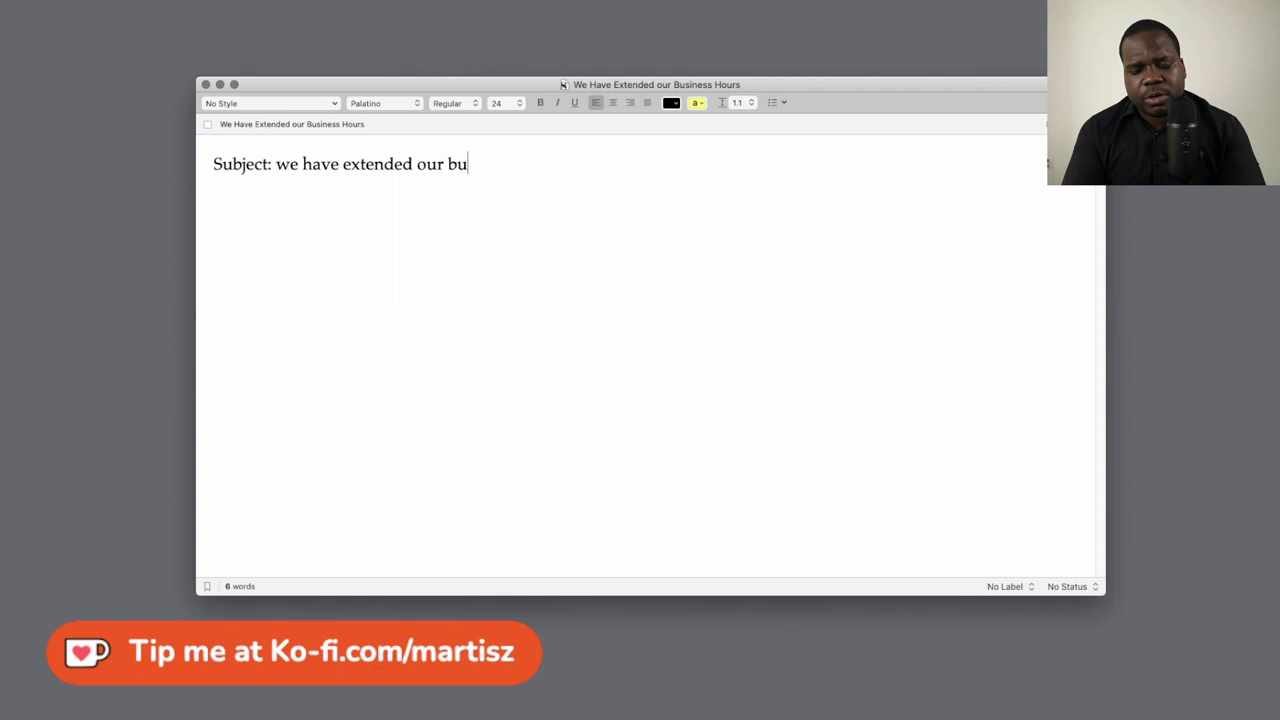
type("siness")
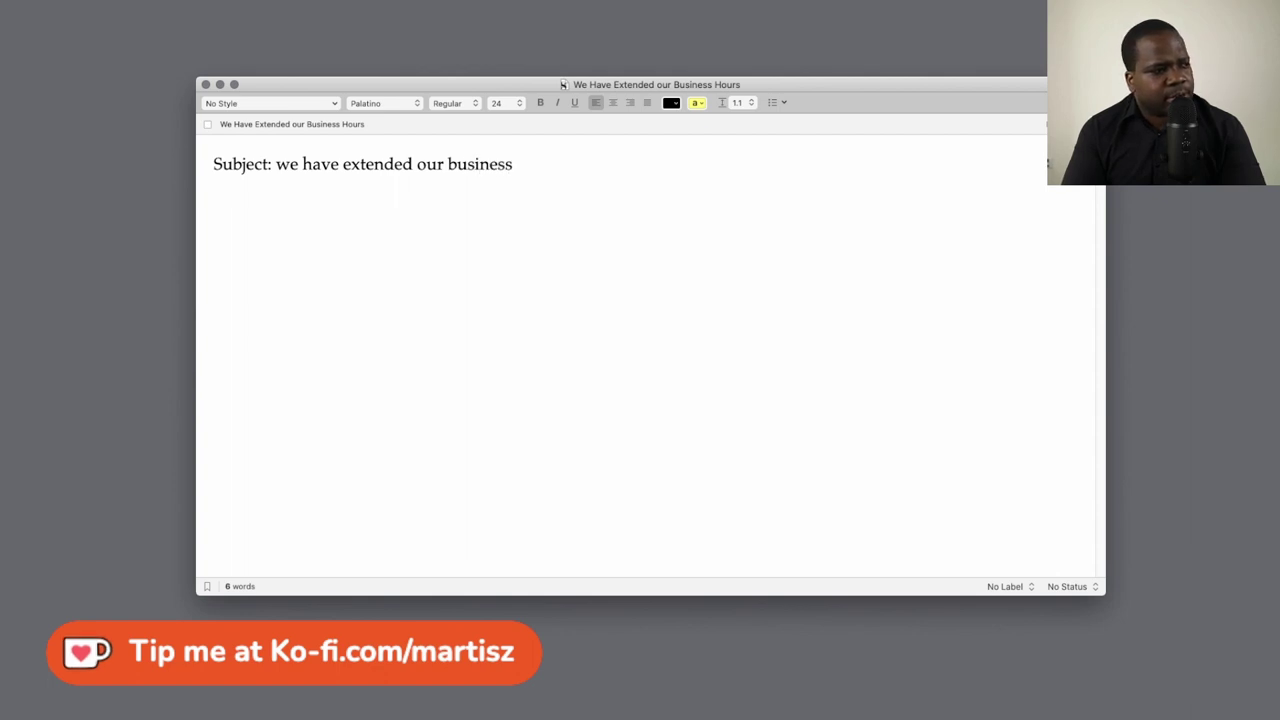
type(" hours")
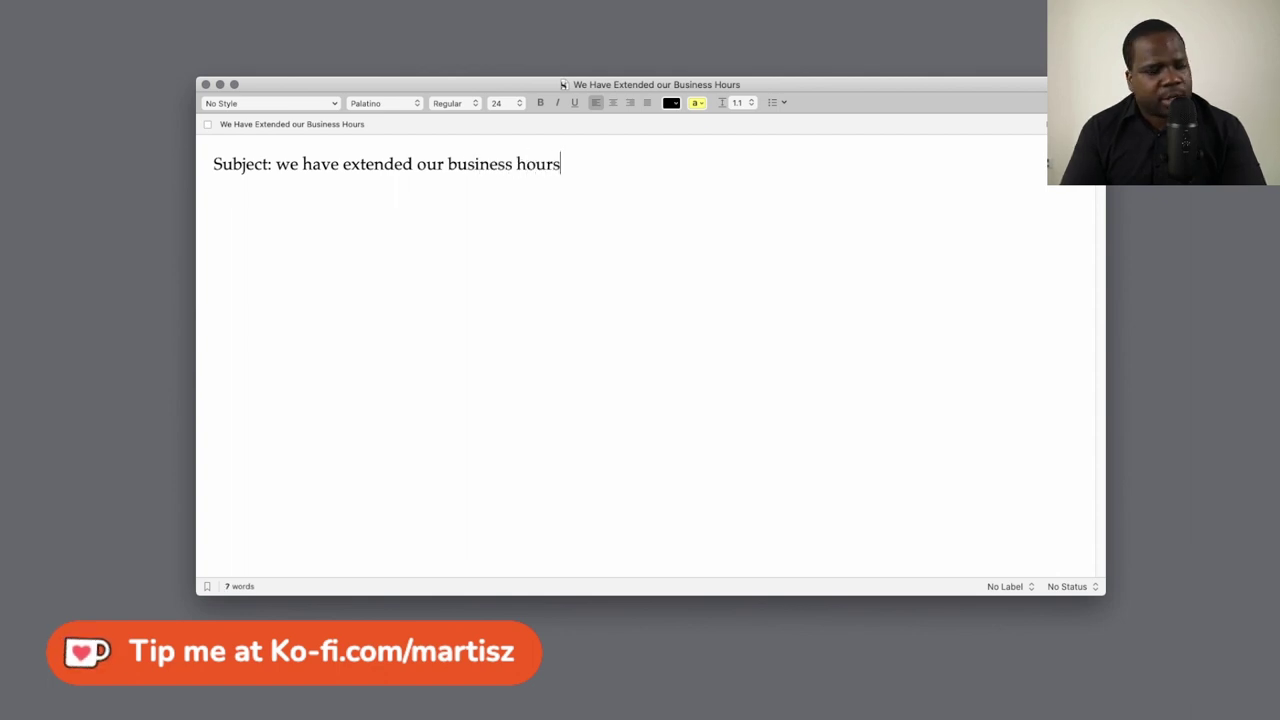
- Leave a blank line below the subject and insert an empty pair of square brackets in bold
key("Return")
key("Return")
key("super+b")
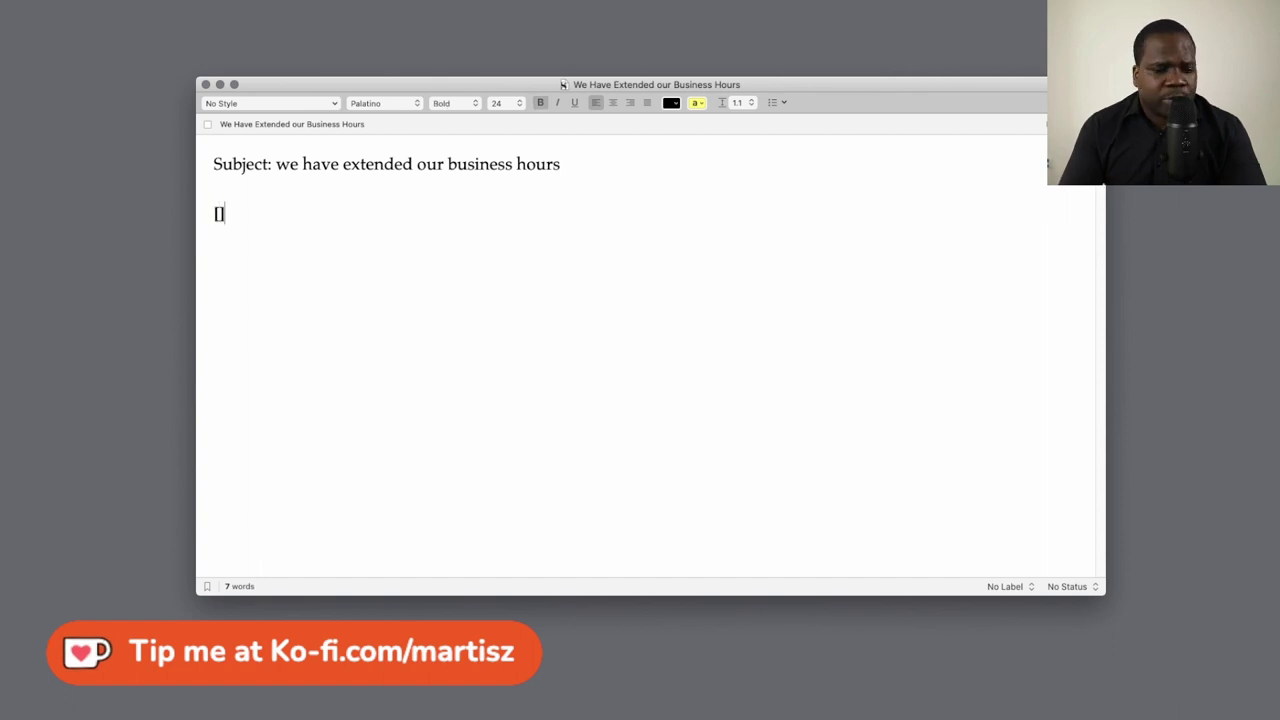
type("Dear")
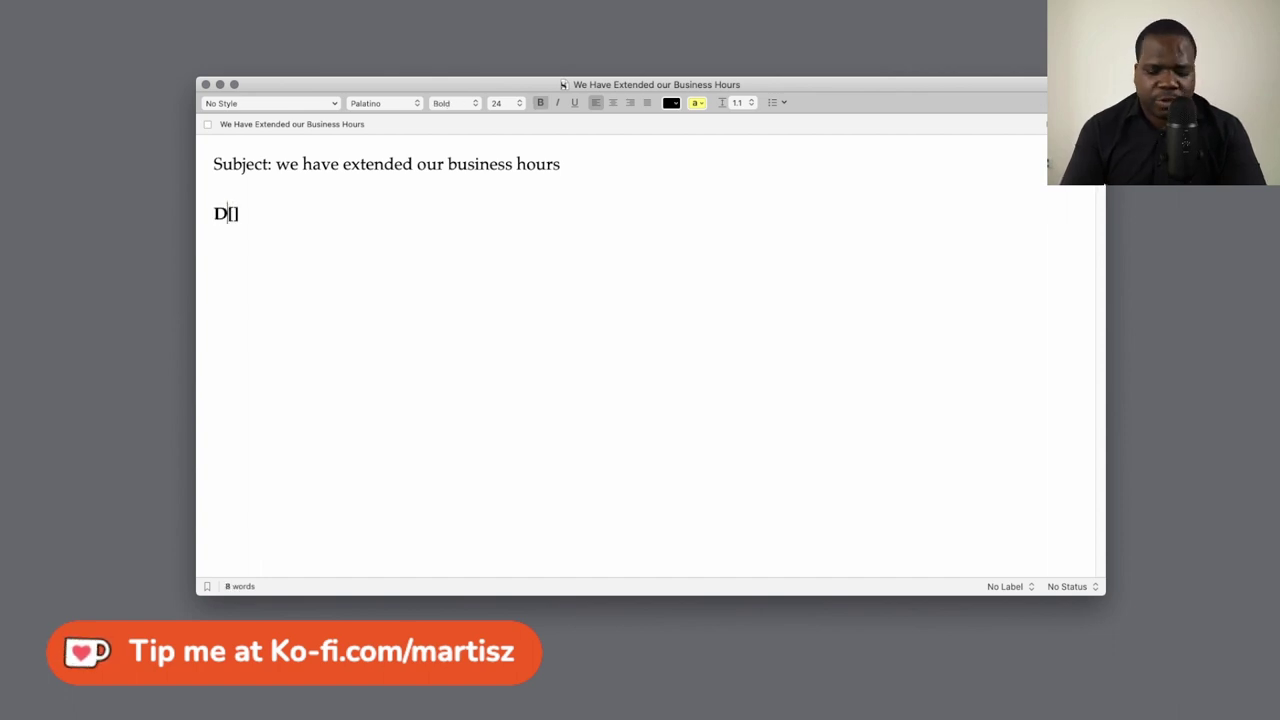
key("BackSpace")
key("BackSpace")
key("BackSpace")
key("BackSpace")
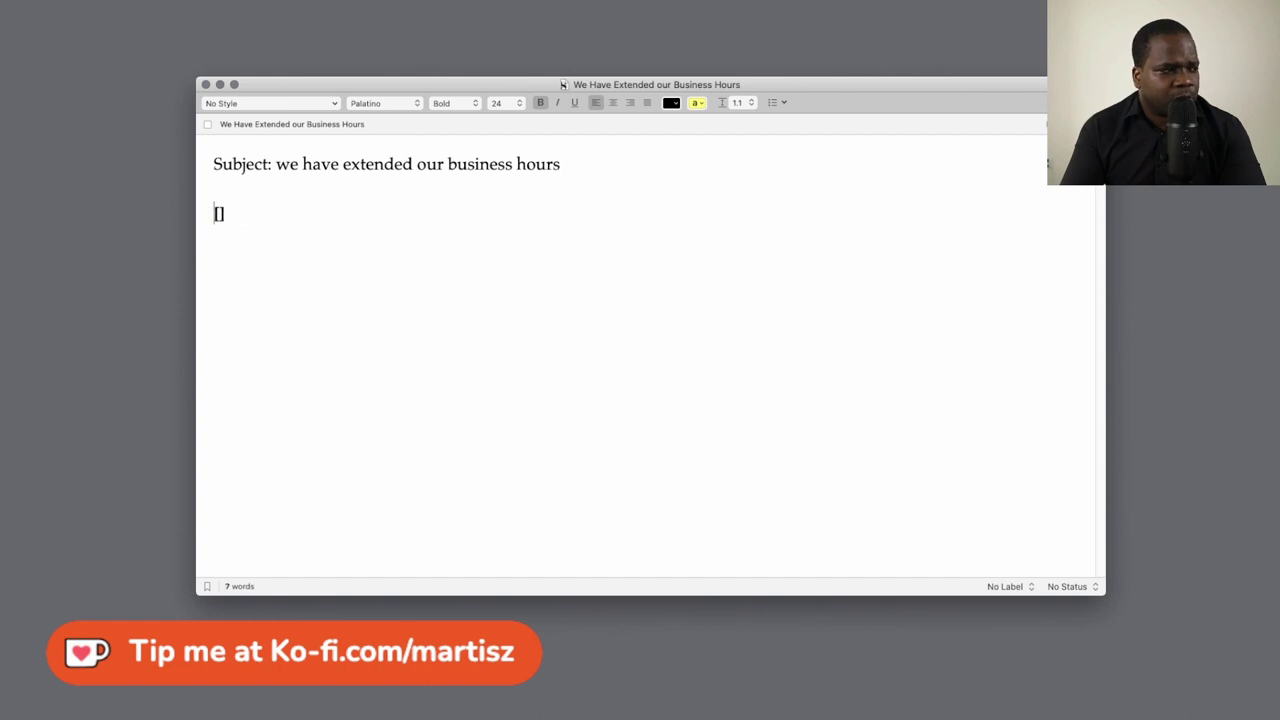
- Put "Dear" in regular weight before the bold brackets, without any leading space on the line
key("super+b")
type("Dear")
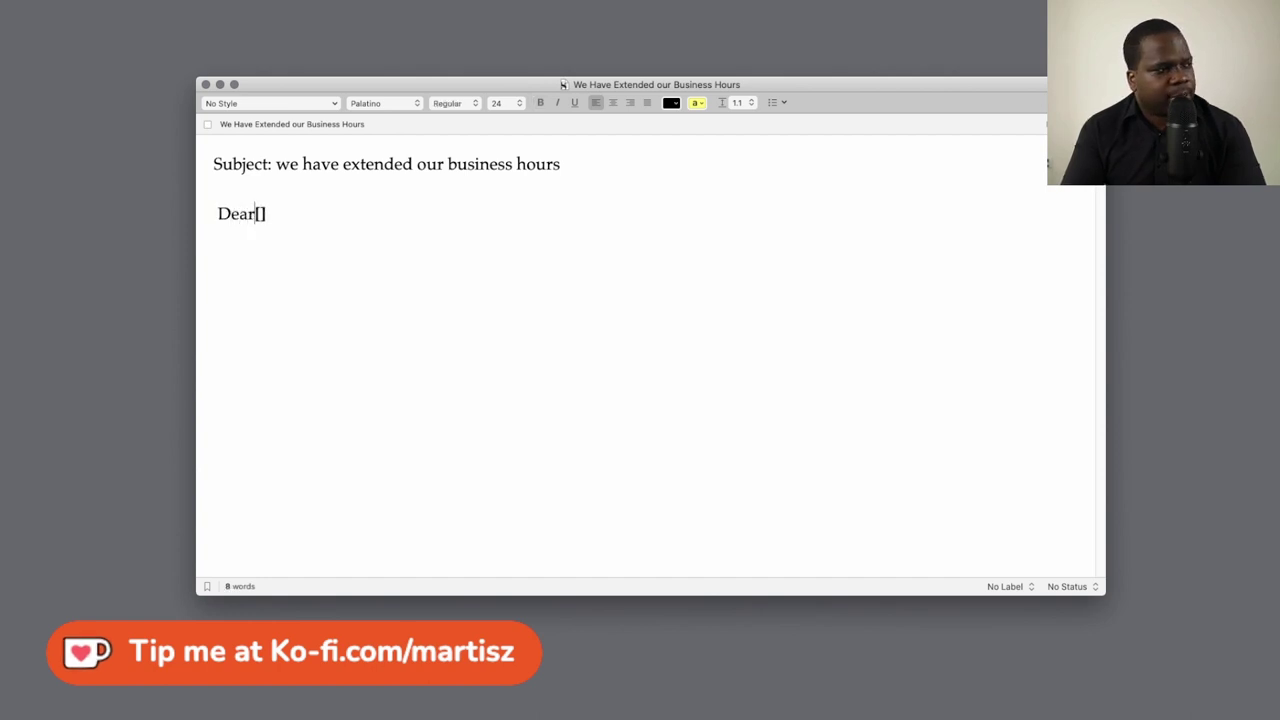
left_click(218, 213)
key("BackSpace")
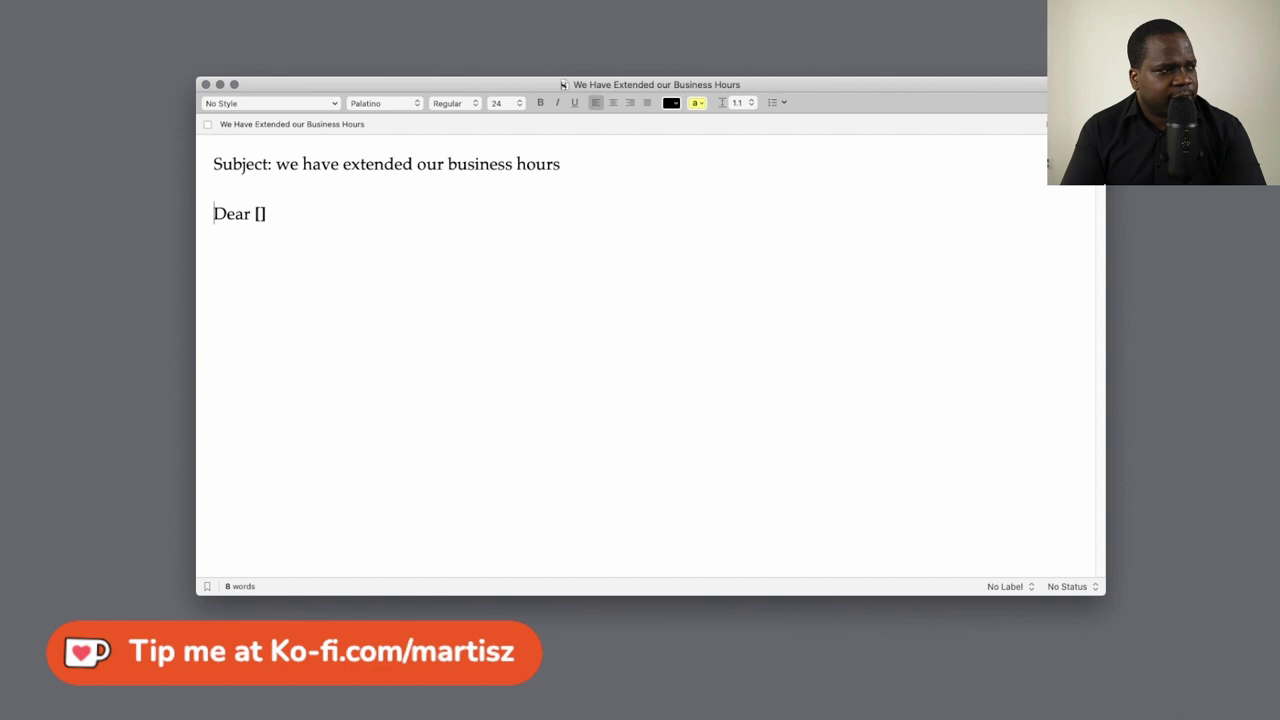
- Fill the bold brackets with "name", end the greeting with a regular-weight comma and start a new paragraph after a blank line
left_click(259, 213)
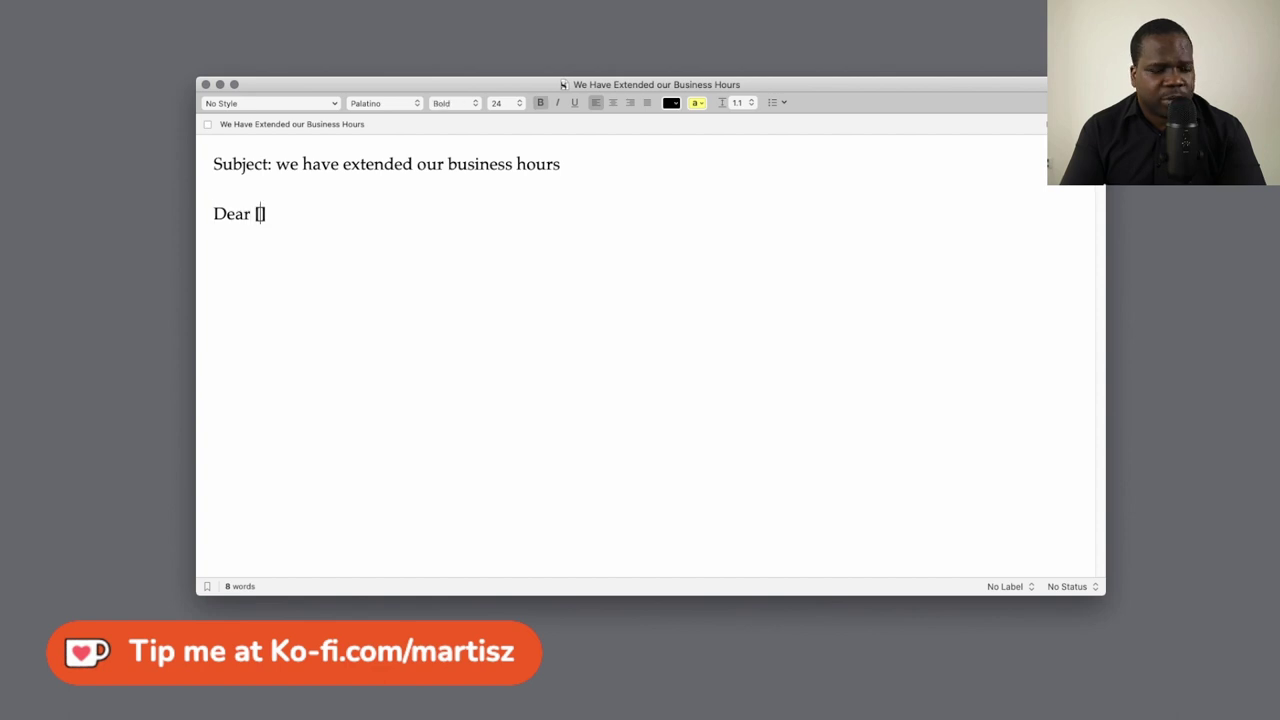
type("name")
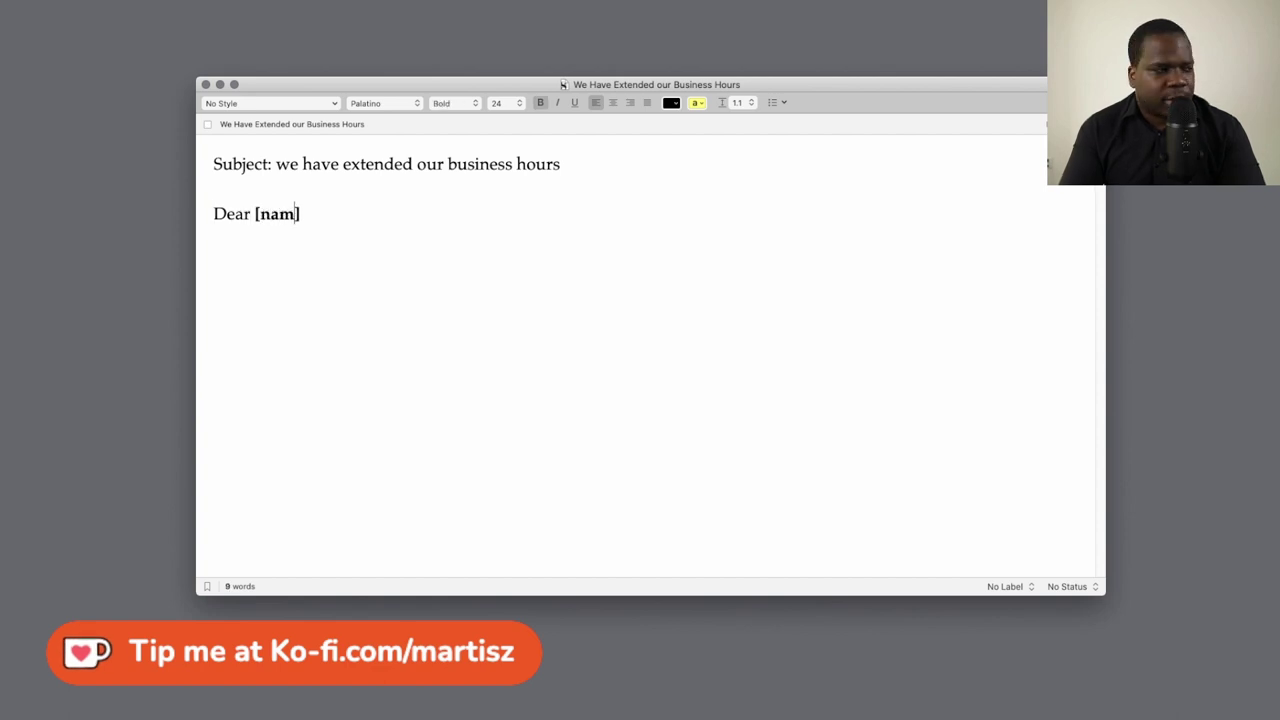
key("Right")
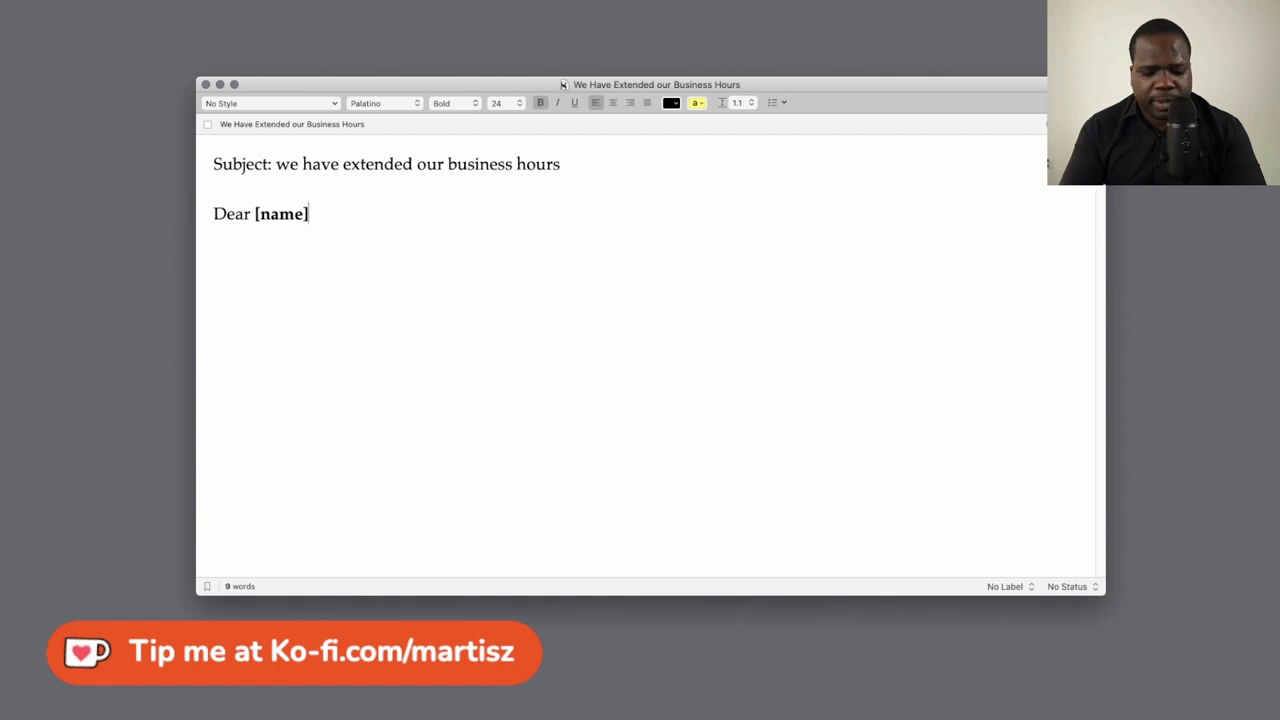
key("super+b")
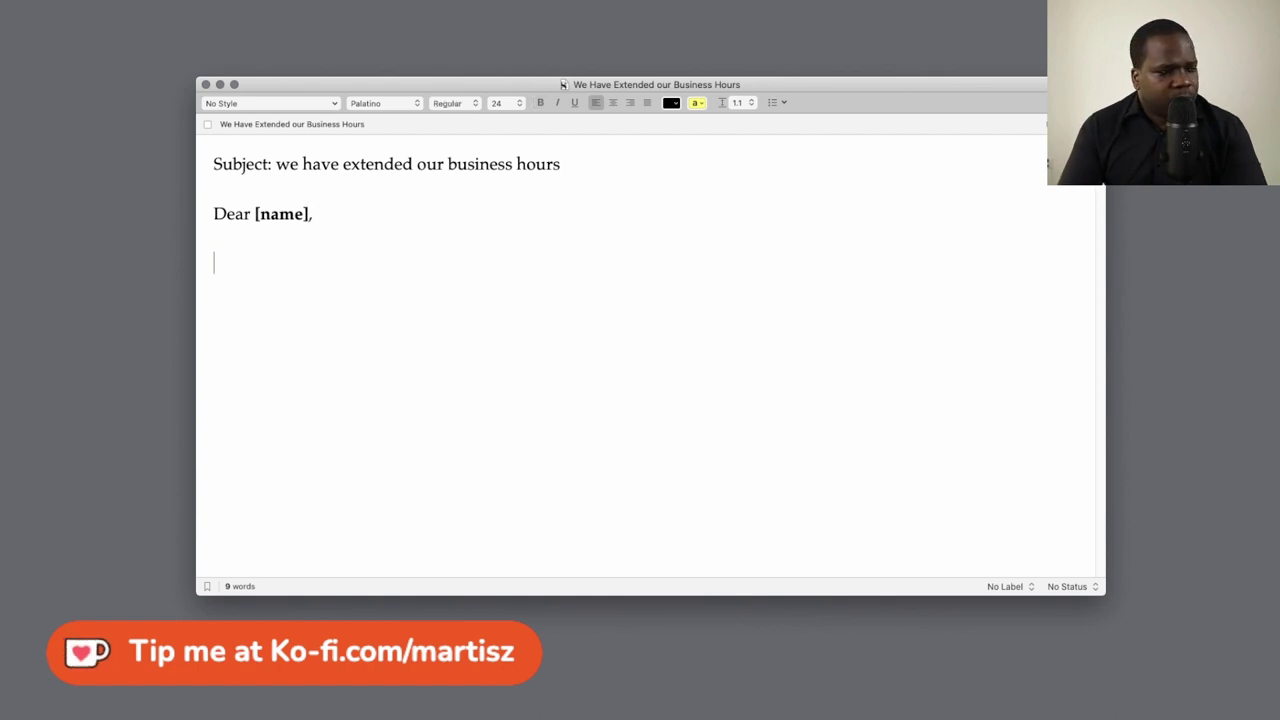
type(",")
key("Return")
key("Return")
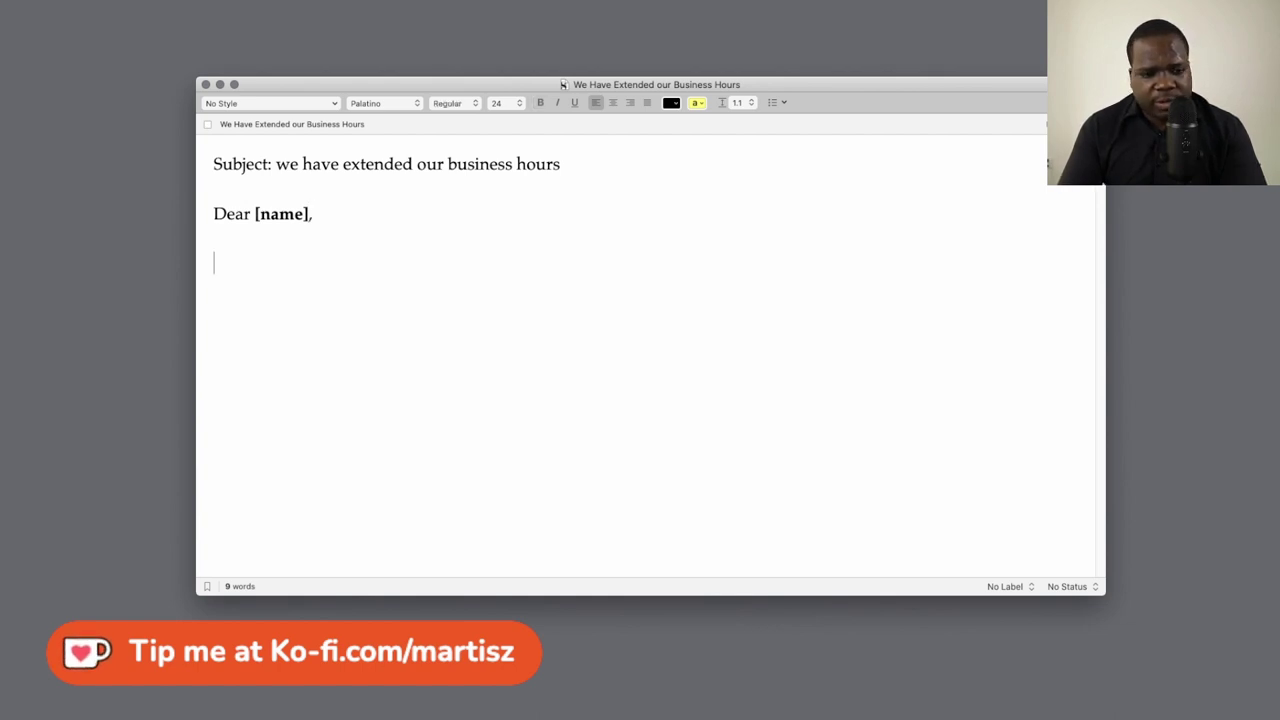
- Write the opening body sentence "We have extended our business hours to accommodate our customers’ needs."
type("We have extended")
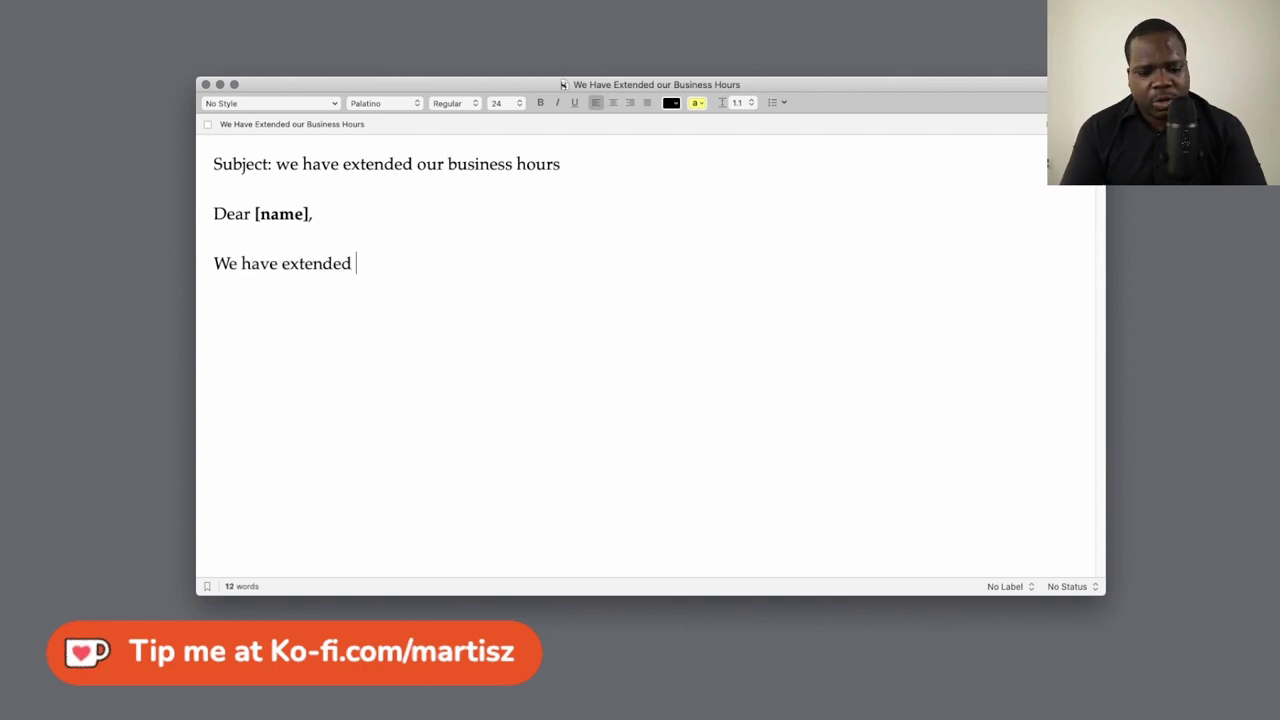
type(" ou")
key("BackSpace")
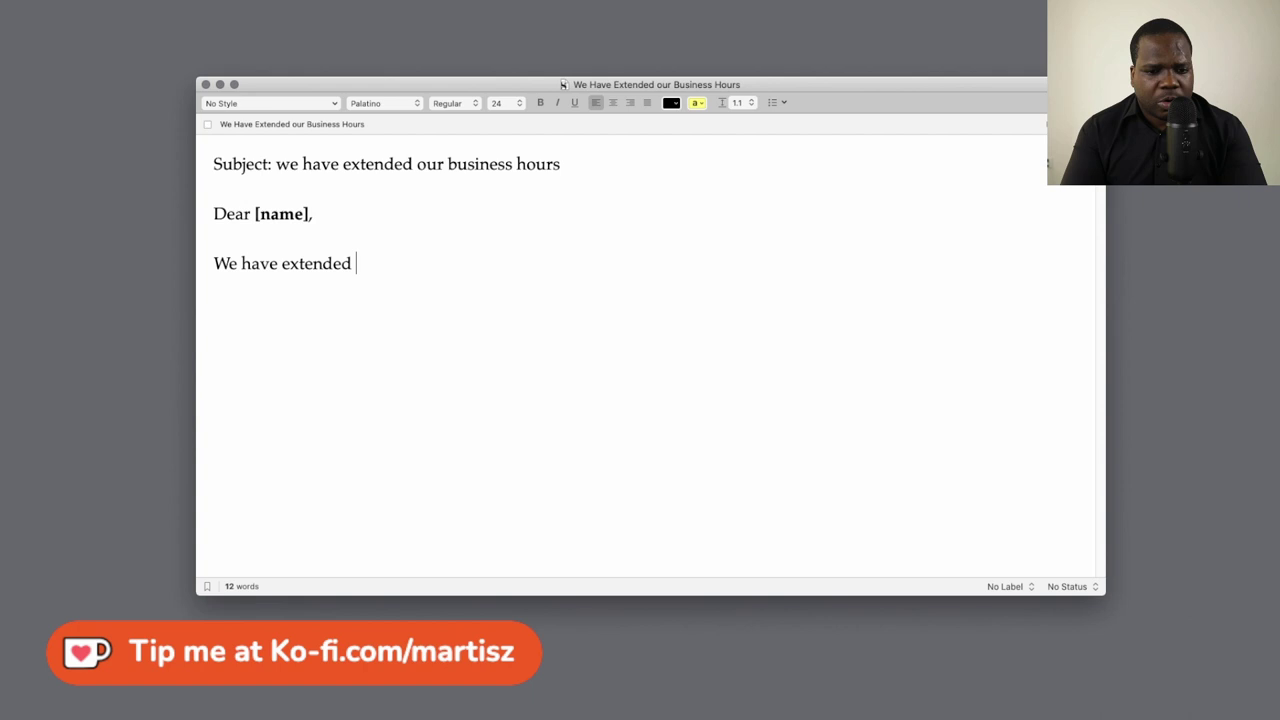
type("our business hours to acco")
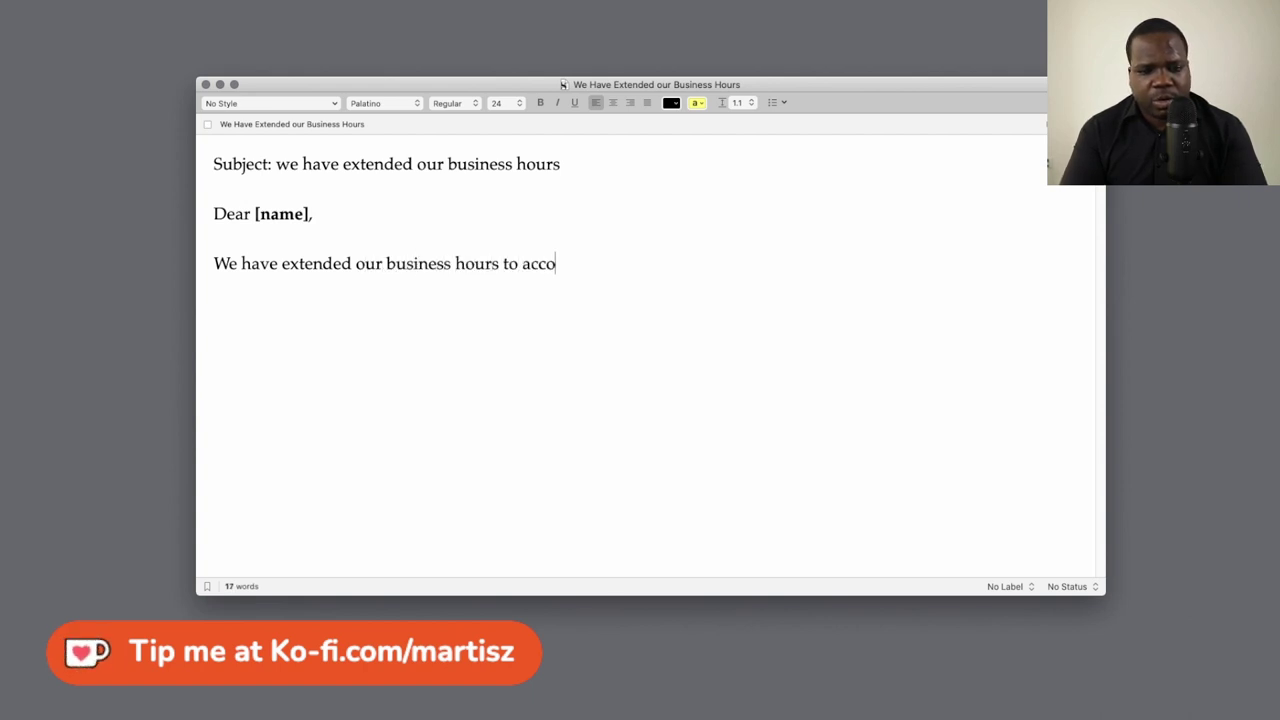
type("mmo")
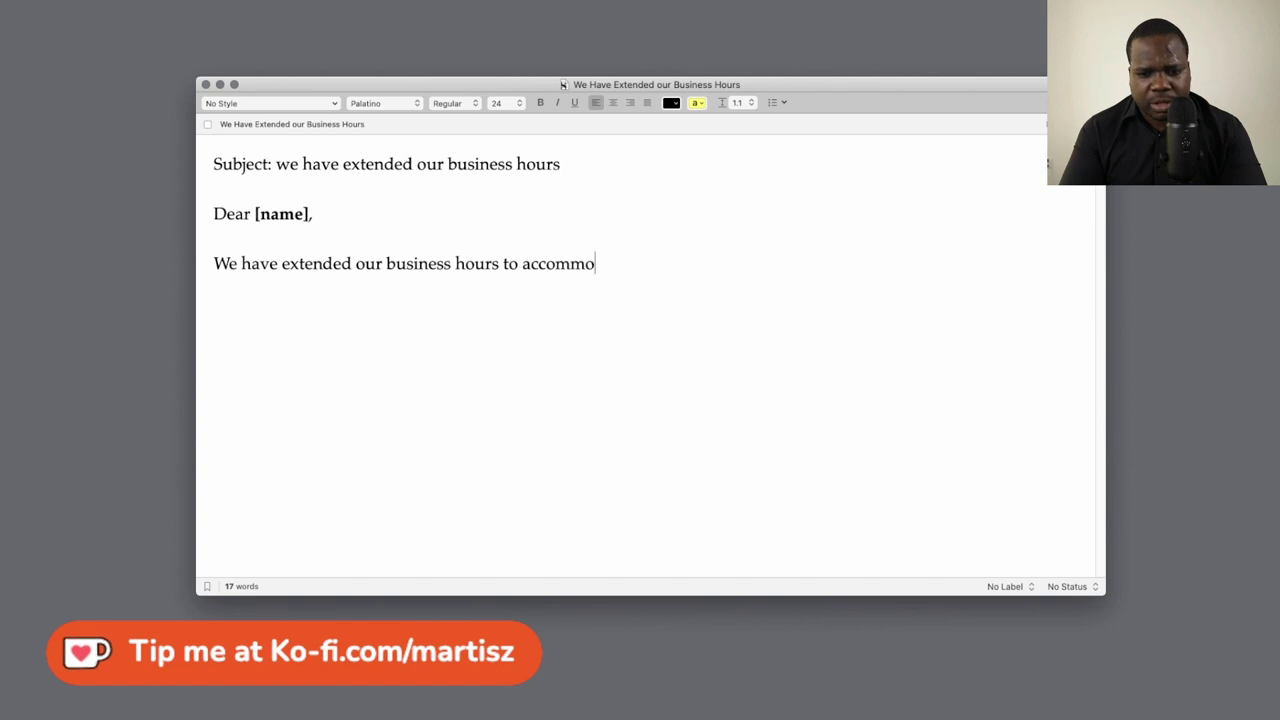
type("date our customers")
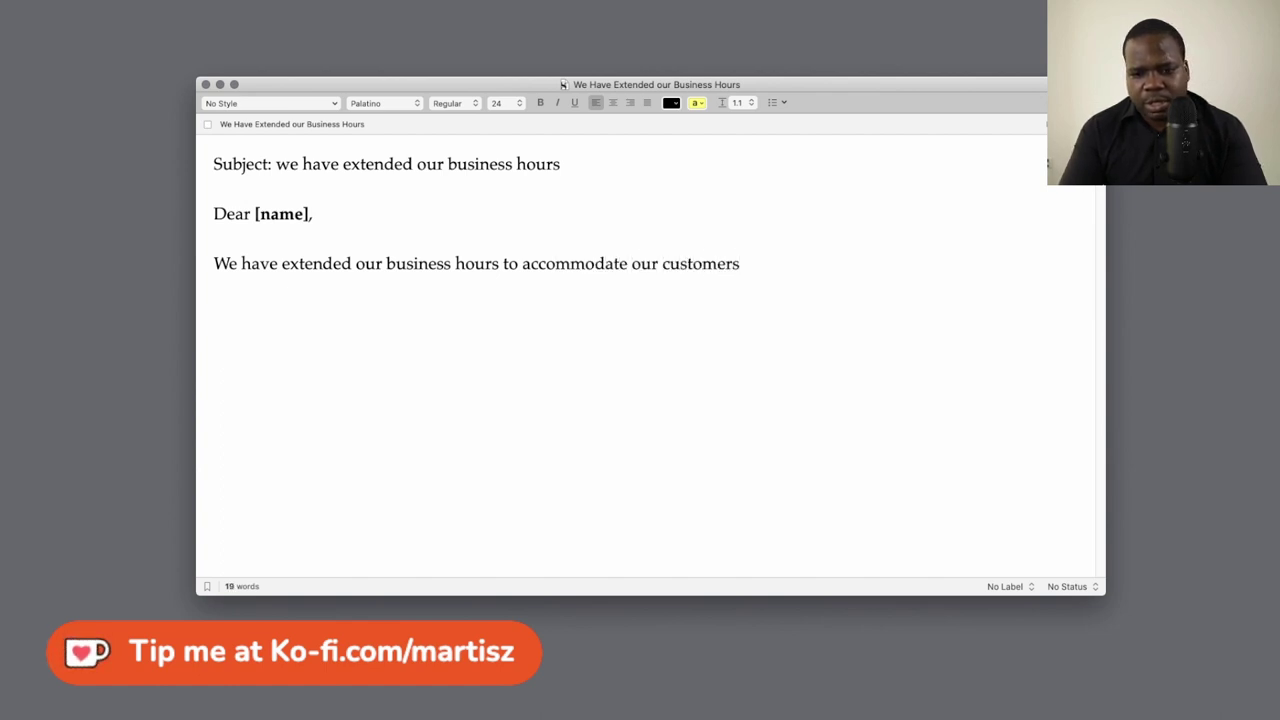
type("' needs. W")
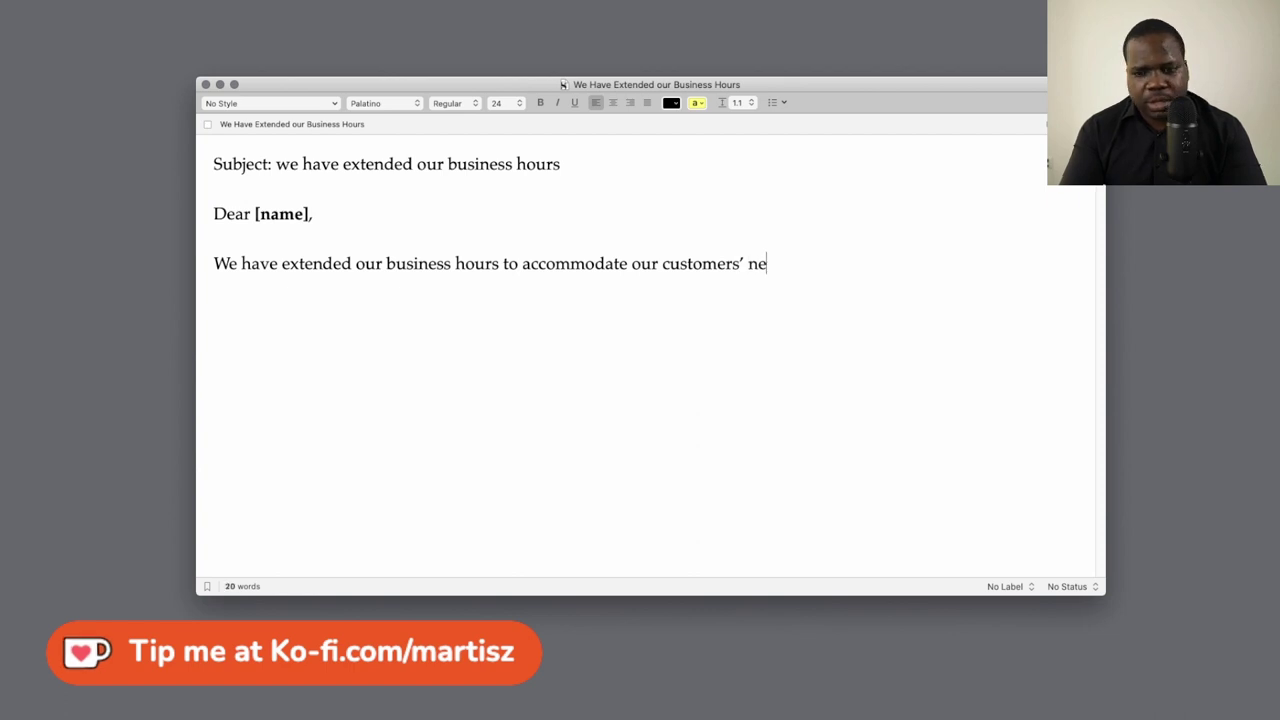
- Start the second body sentence with "We are now open from [Hour]"
type("e are now ope")
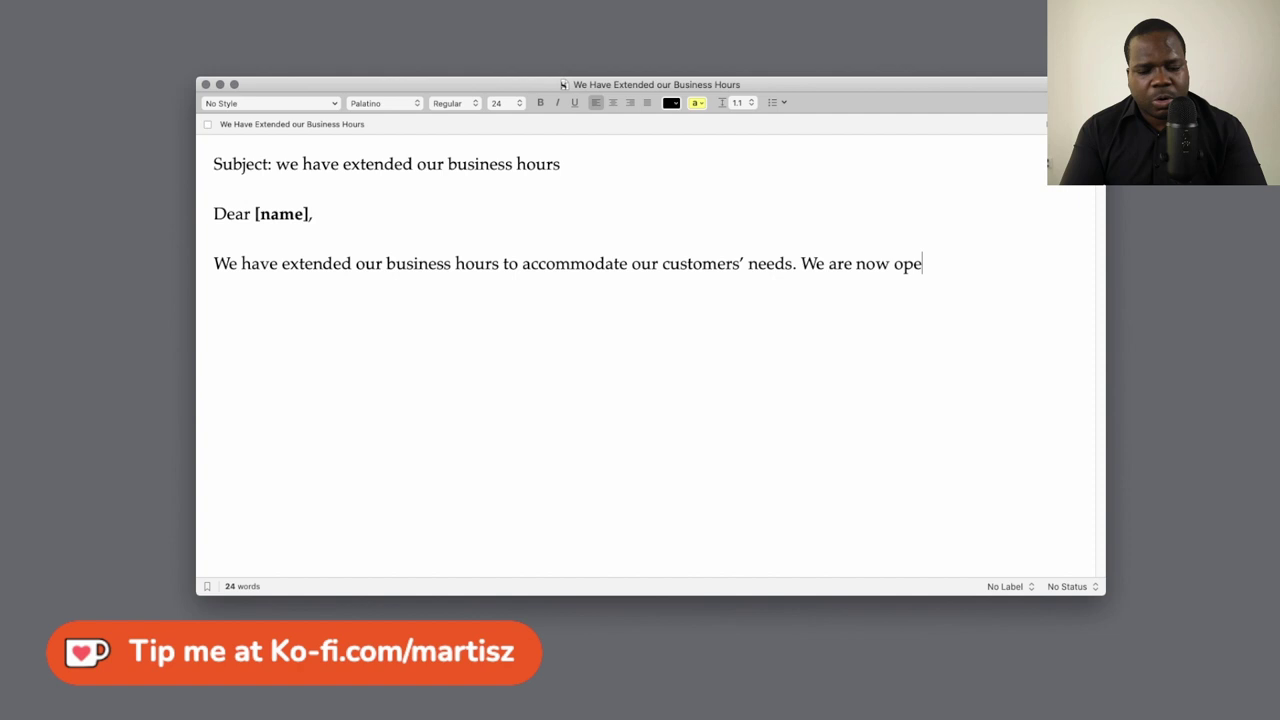
type("n from ")
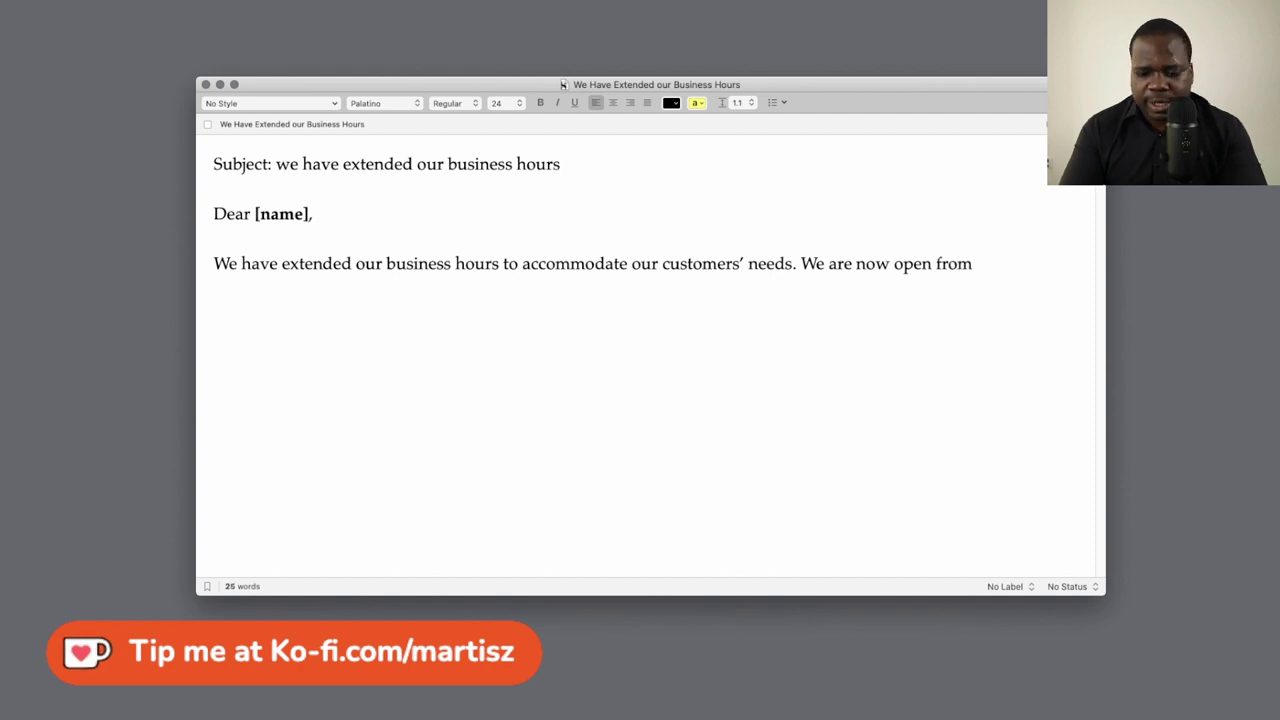
type("[]")
type("Ho")
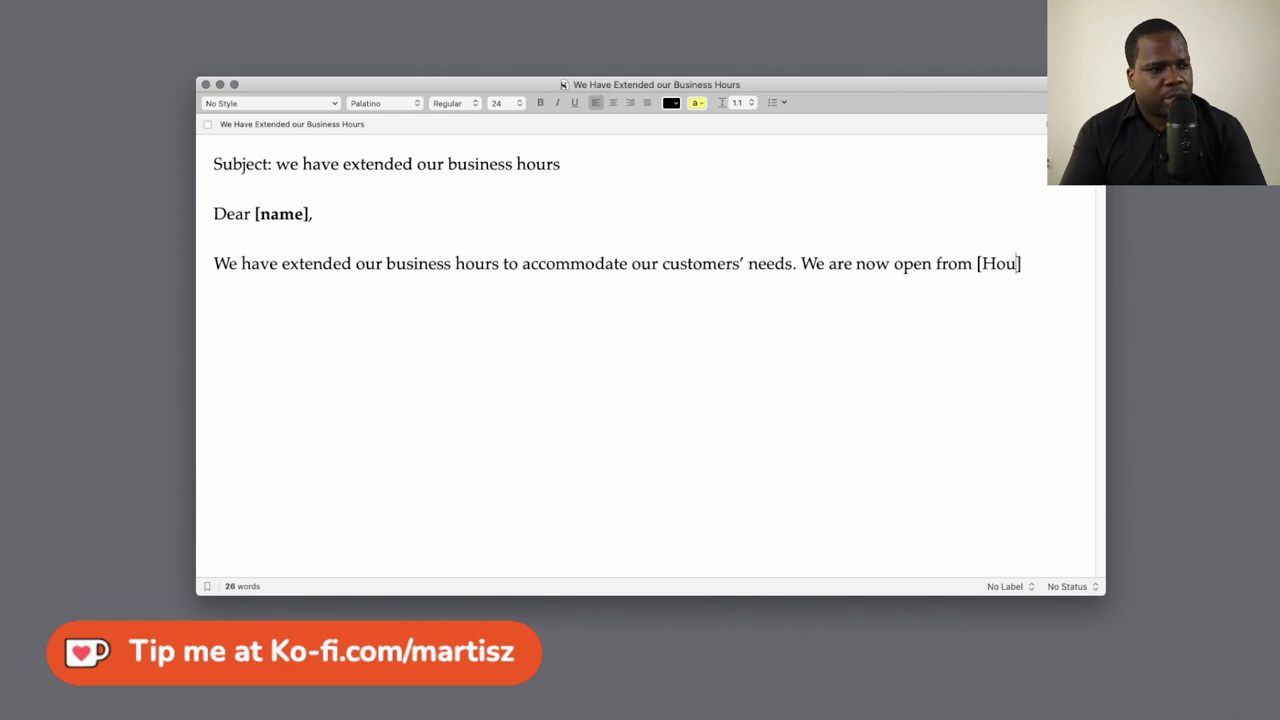
- Copy the "[Hour]" placeholder, make it bold, and continue the sentence after it with "AM" in regular weight
key("shift+Left")
key("shift+Left")
key("shift+Left")
key("shift+Left")
key("shift+Left")
key("shift+Left")
key("super+c")
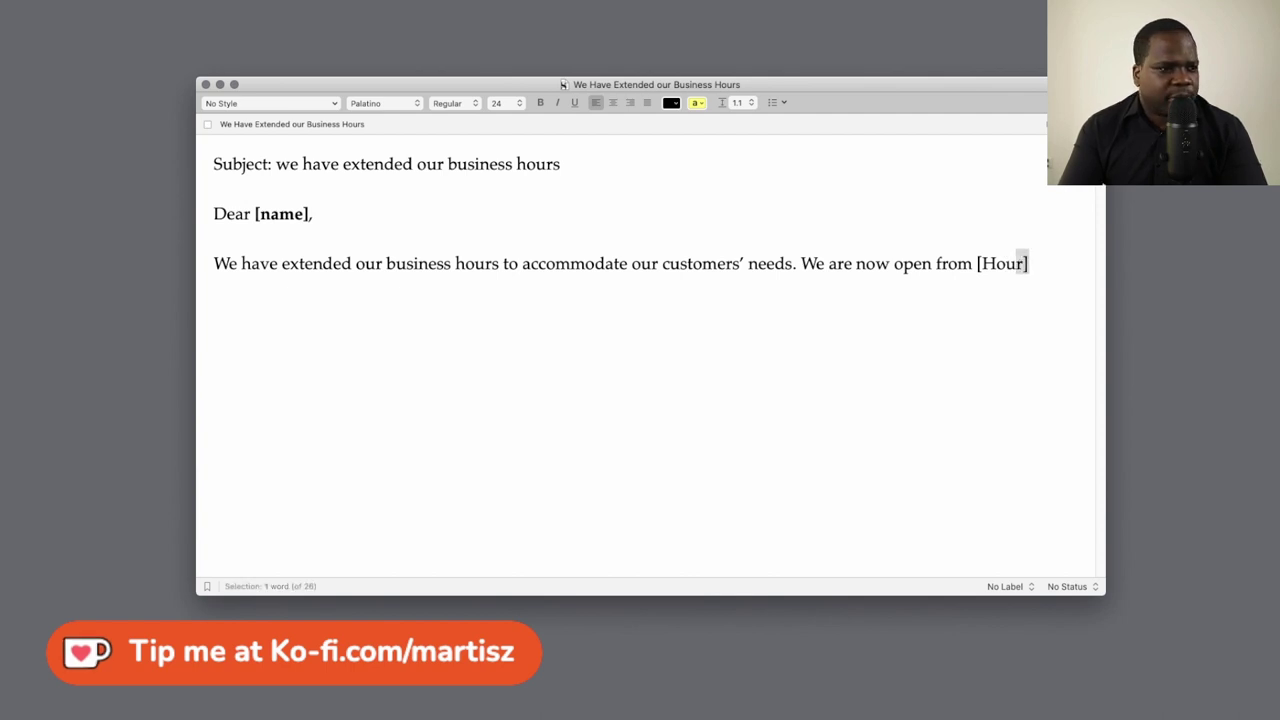
key("super+b")
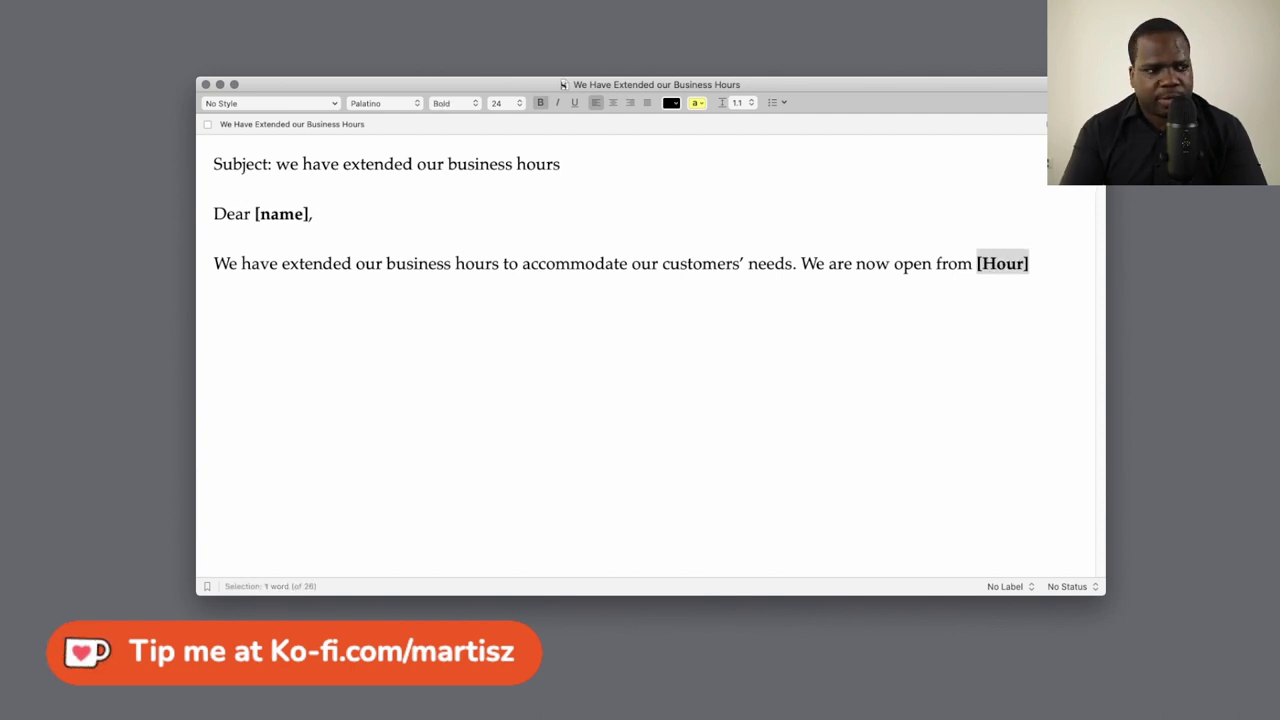
key("Right")
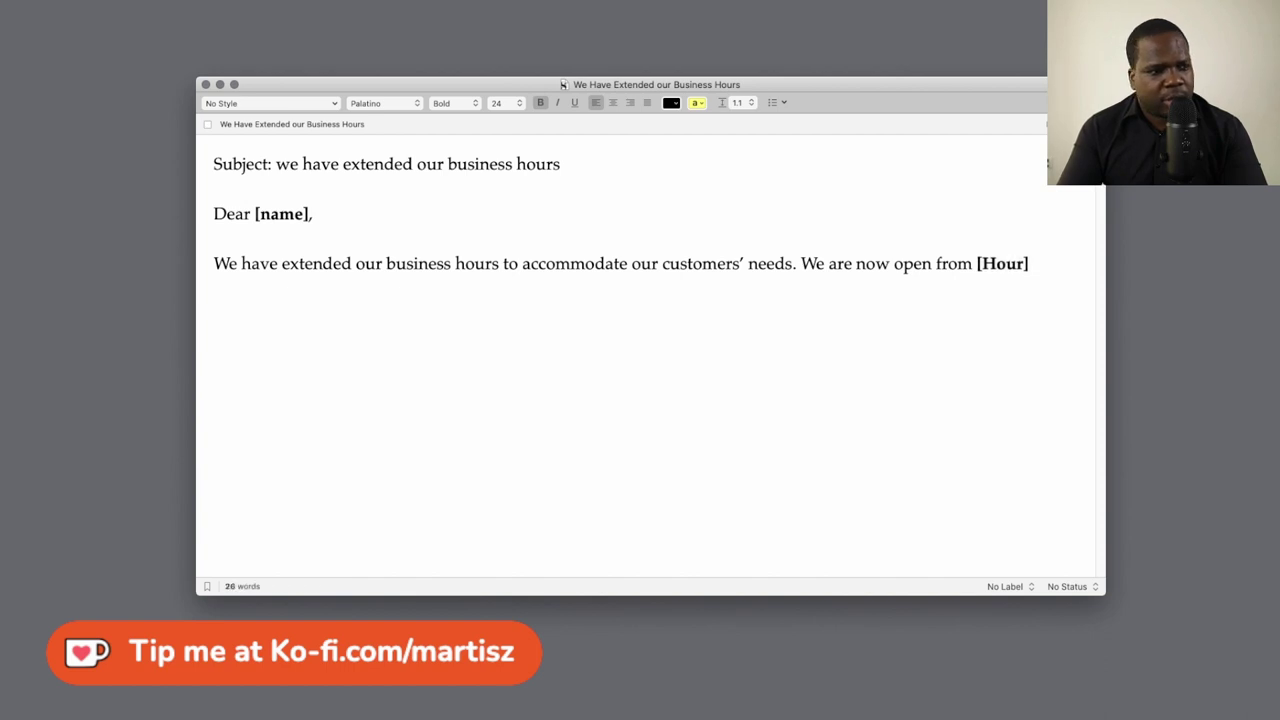
key("super+b")
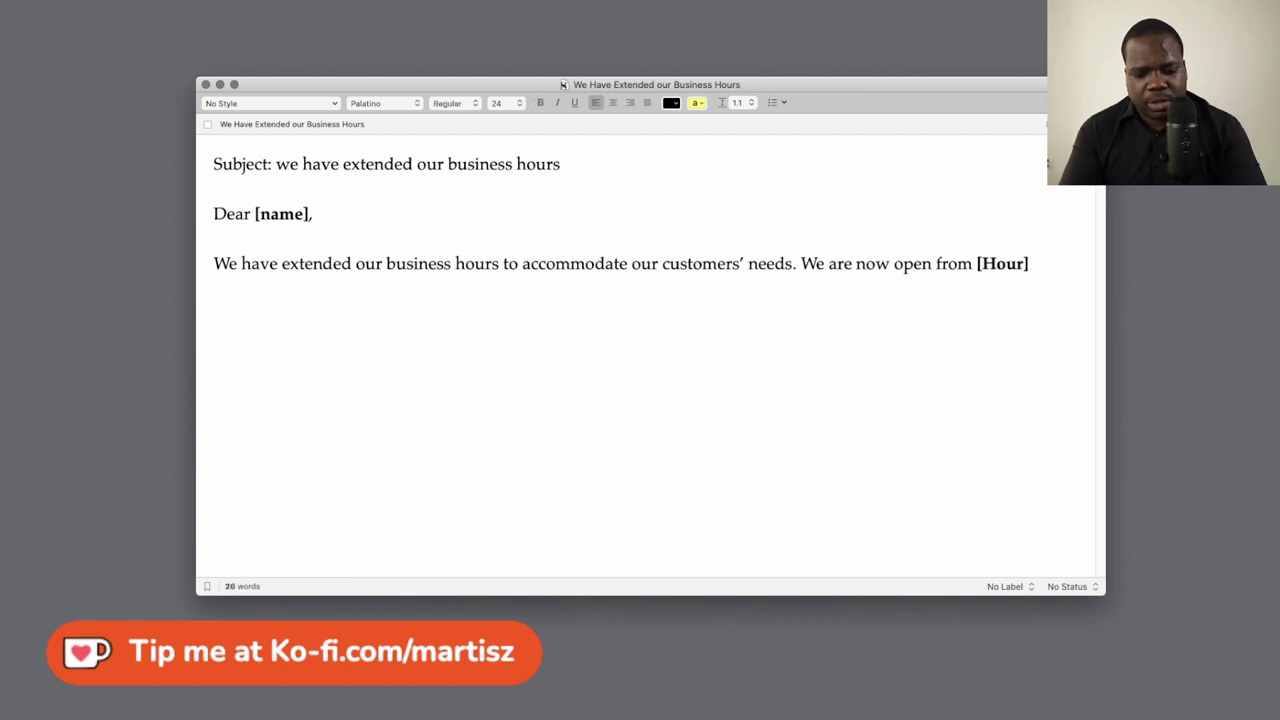
type("AM")
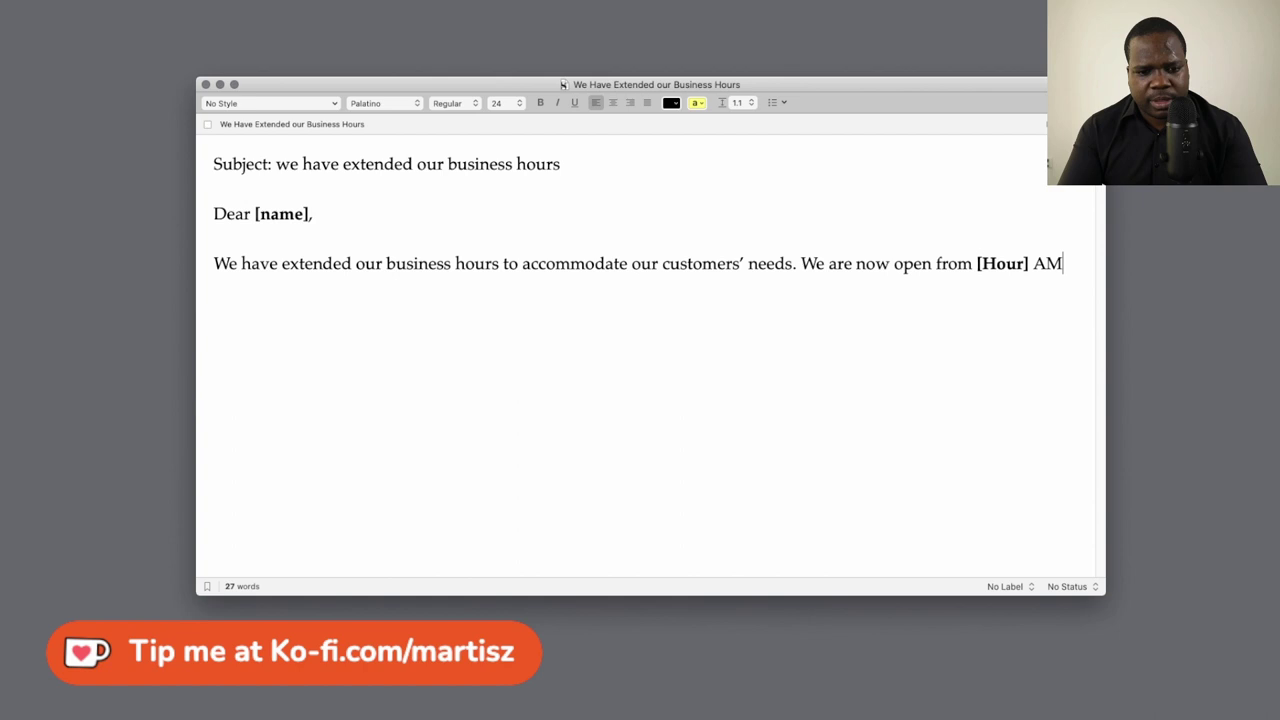
- Continue the opening-hours sentence with "to", the copied bold "[Hour]" placeholder and "PM," in regular weight
type(" to")
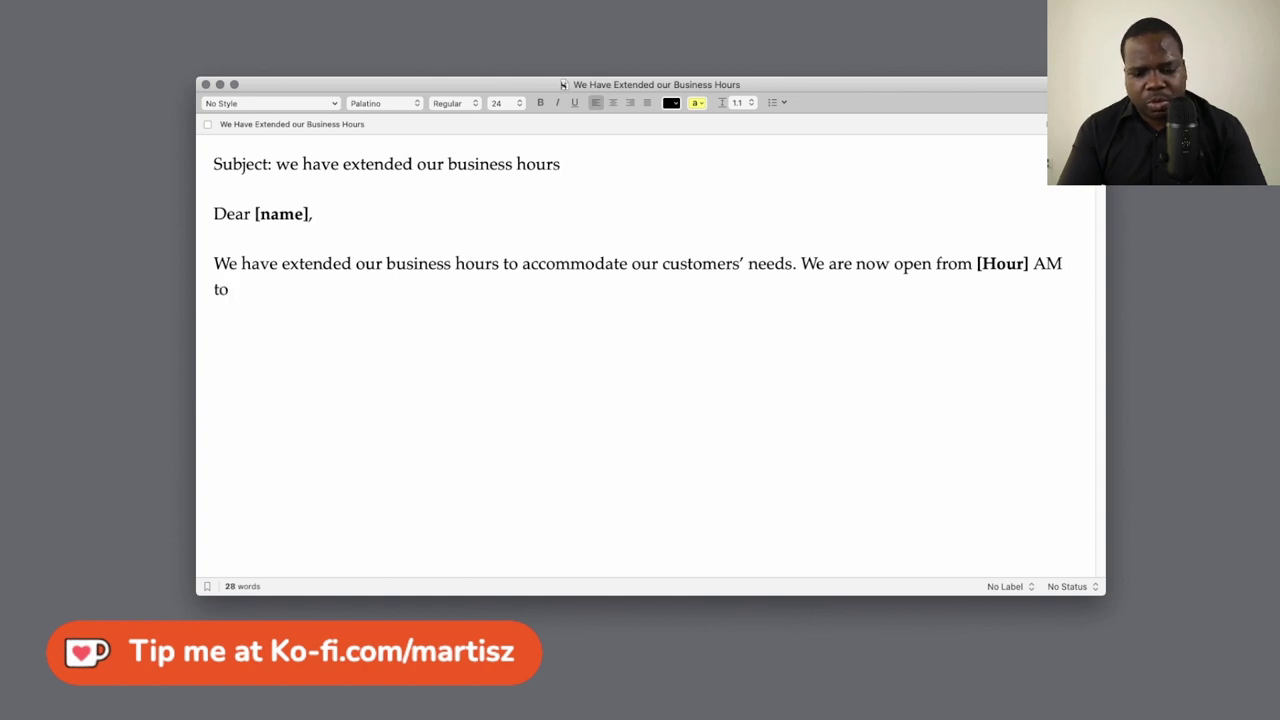
key("super+v")
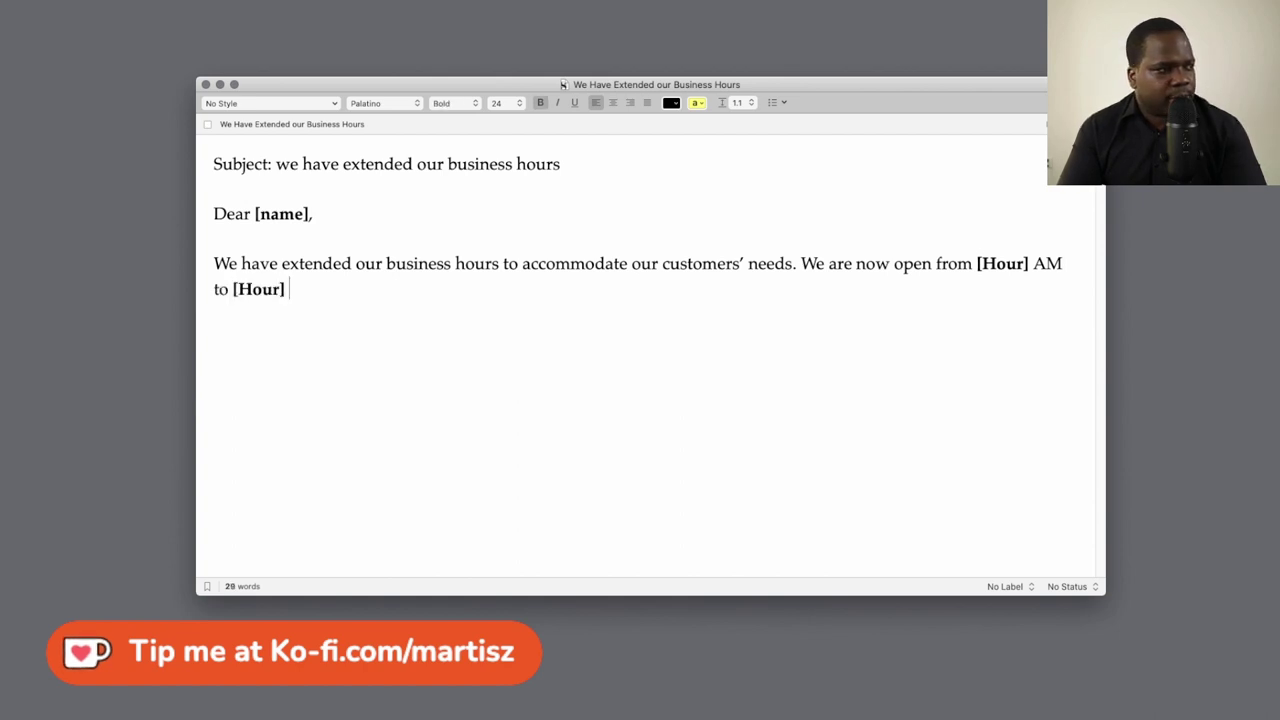
type("PM")
key("BackSpace")
key("BackSpace")
key("BackSpace")
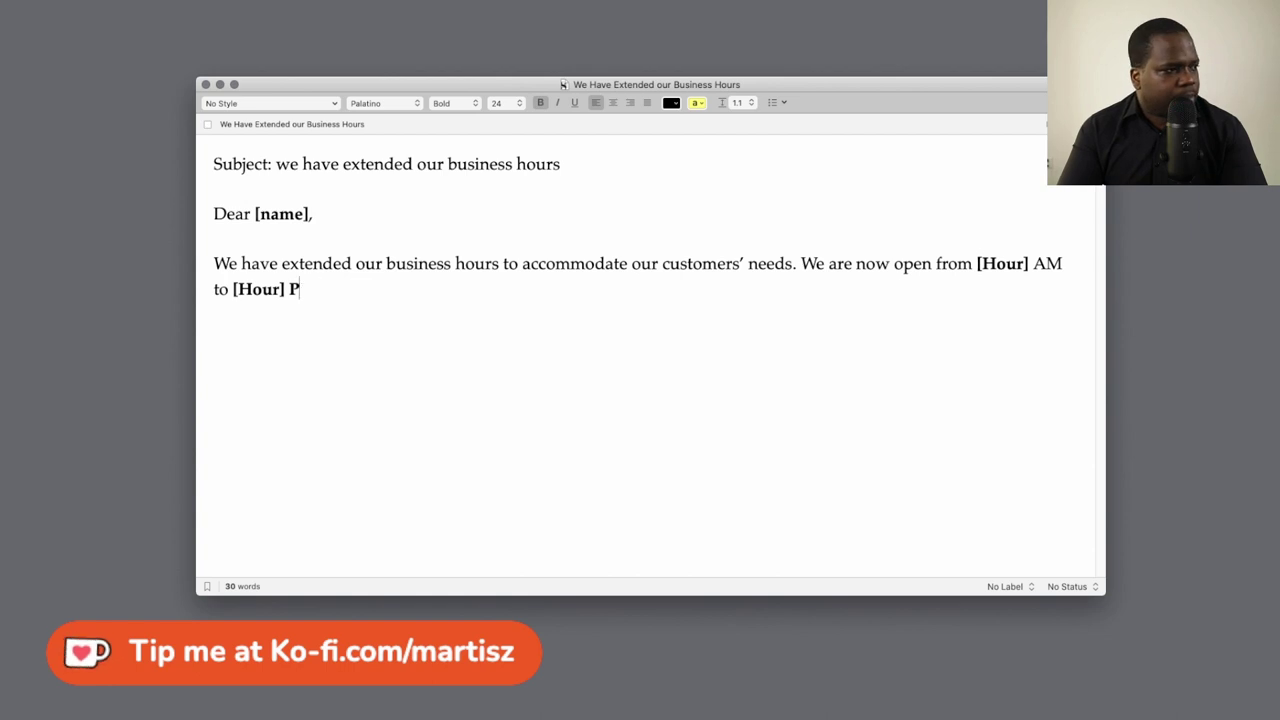
key("super+b")
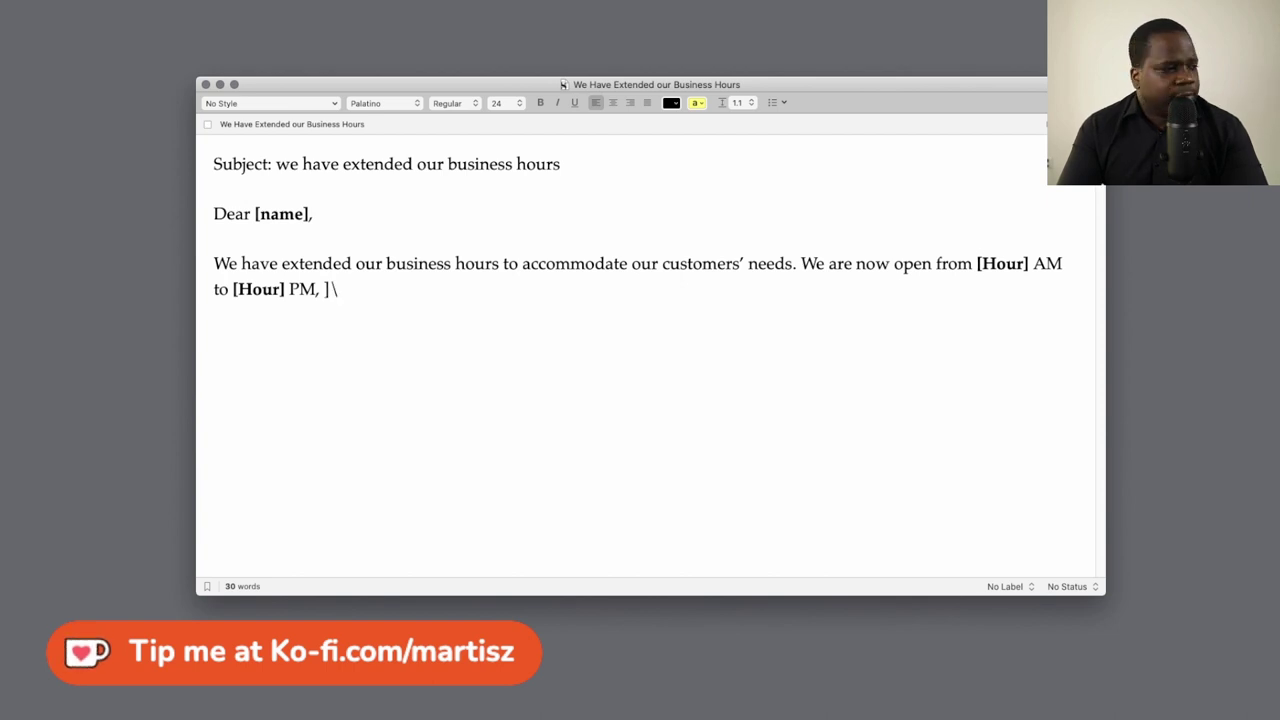
- Add a "[DAY]" placeholder after "PM," and make it bold, brackets included
type("[]")
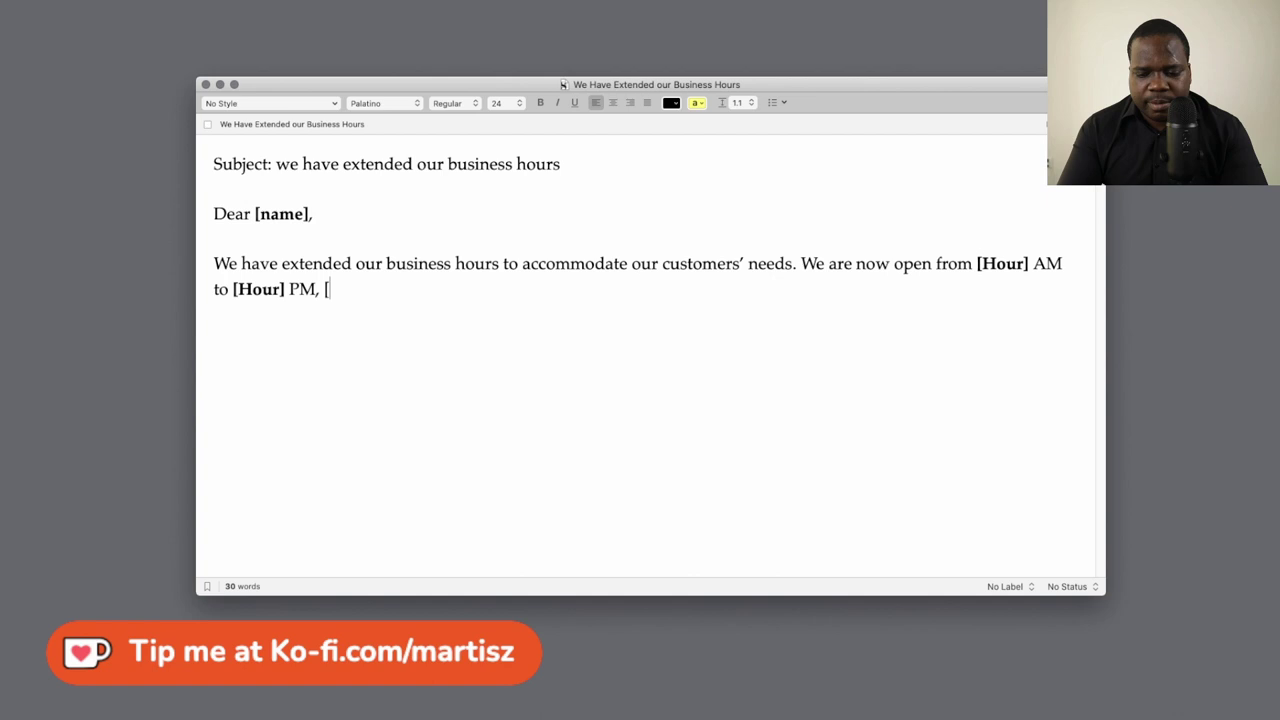
key("Left")
type("DAY")
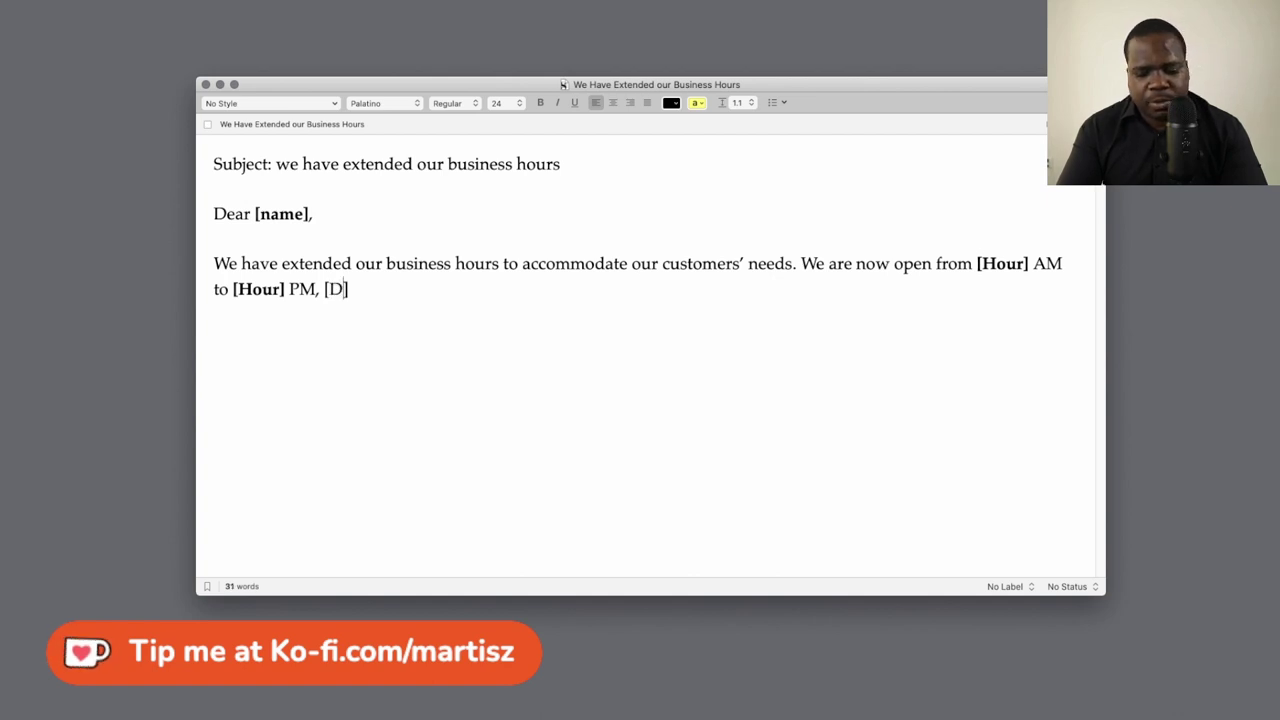
key("shift+Left")
key("shift+Left")
key("shift+Left")
key("shift+Left")
key("shift+Left")
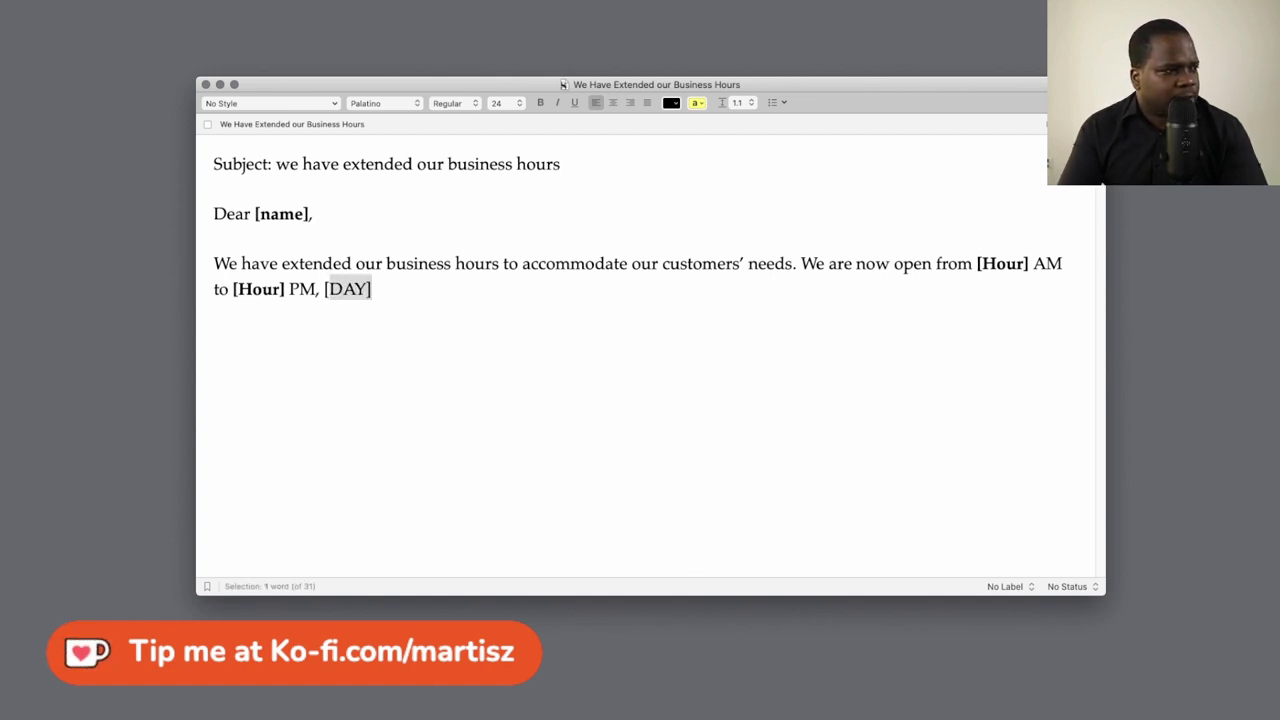
key("super+b")
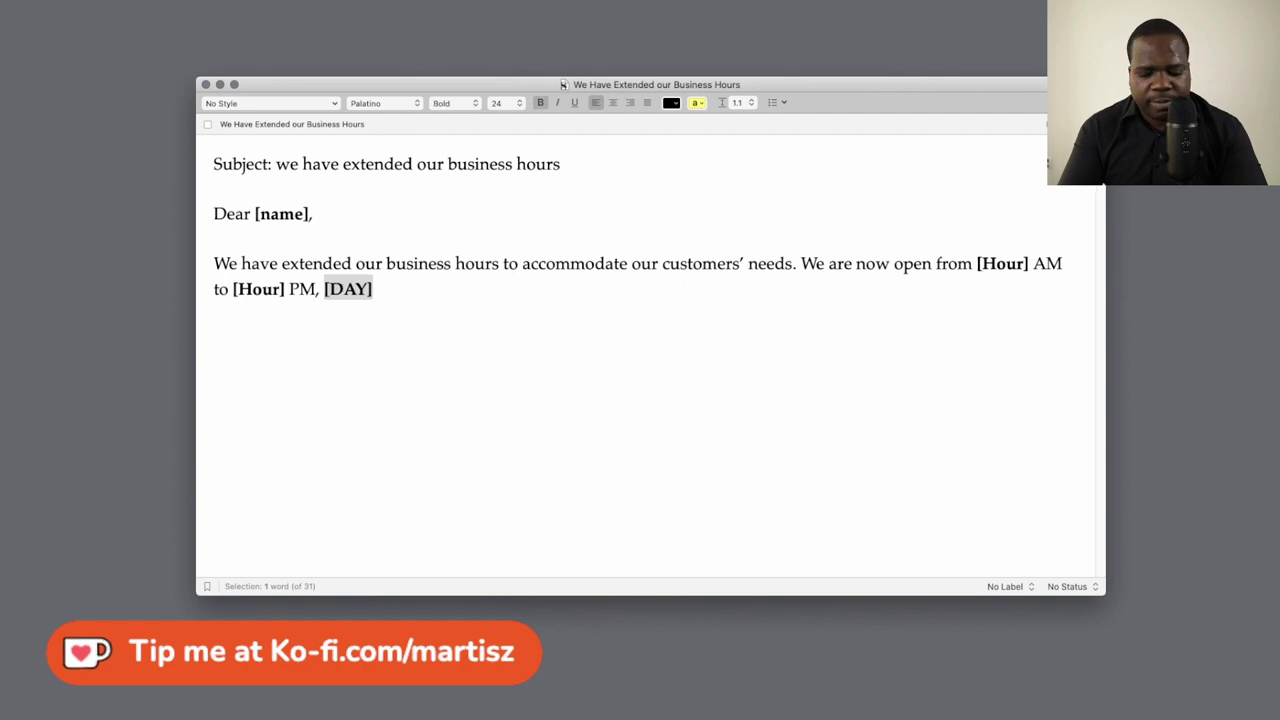
- Continue after the bold "[DAY]" placeholder with "to" in regular weight
key("Right")
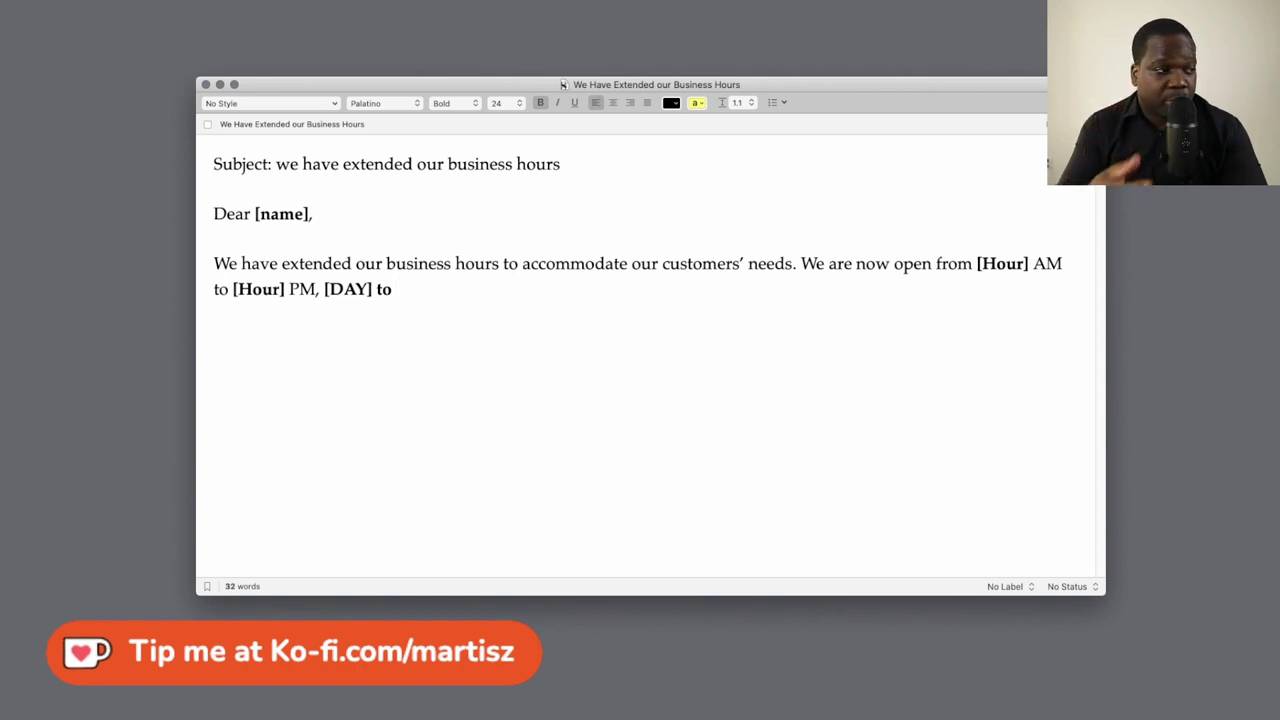
key("BackSpace")
key("BackSpace")
key("BackSpace")
key("super+b")
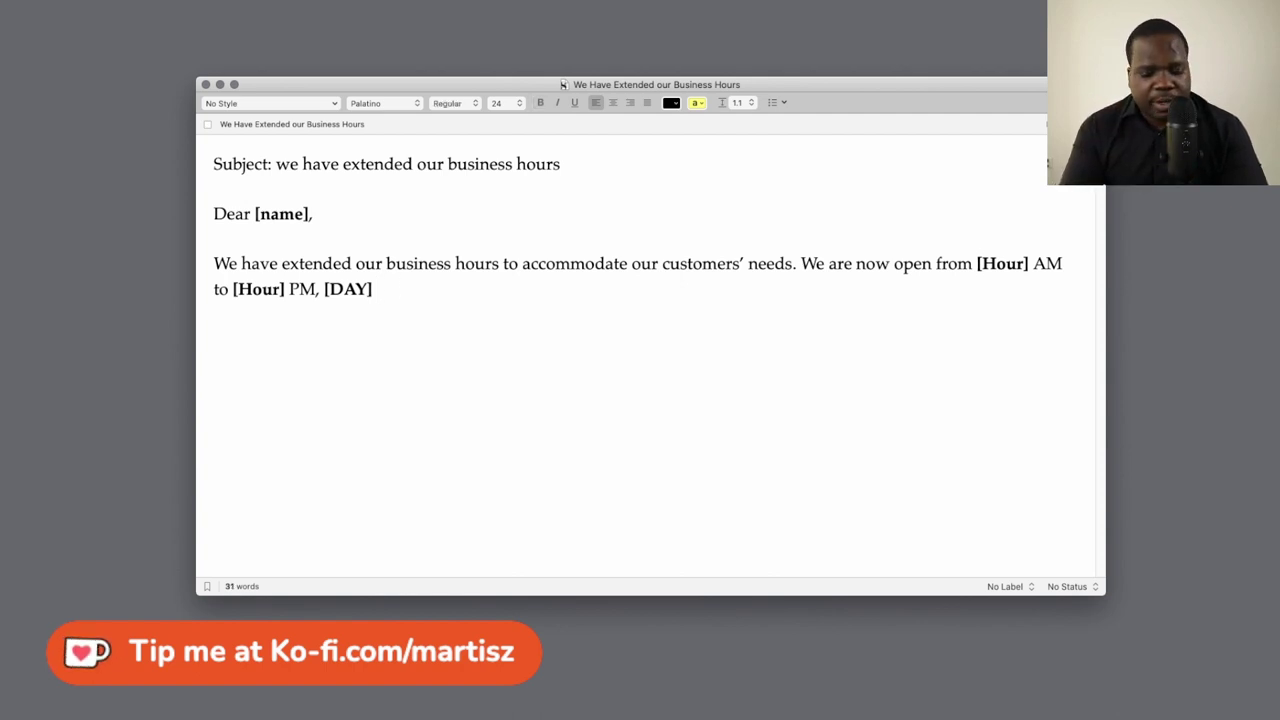
type("to ")
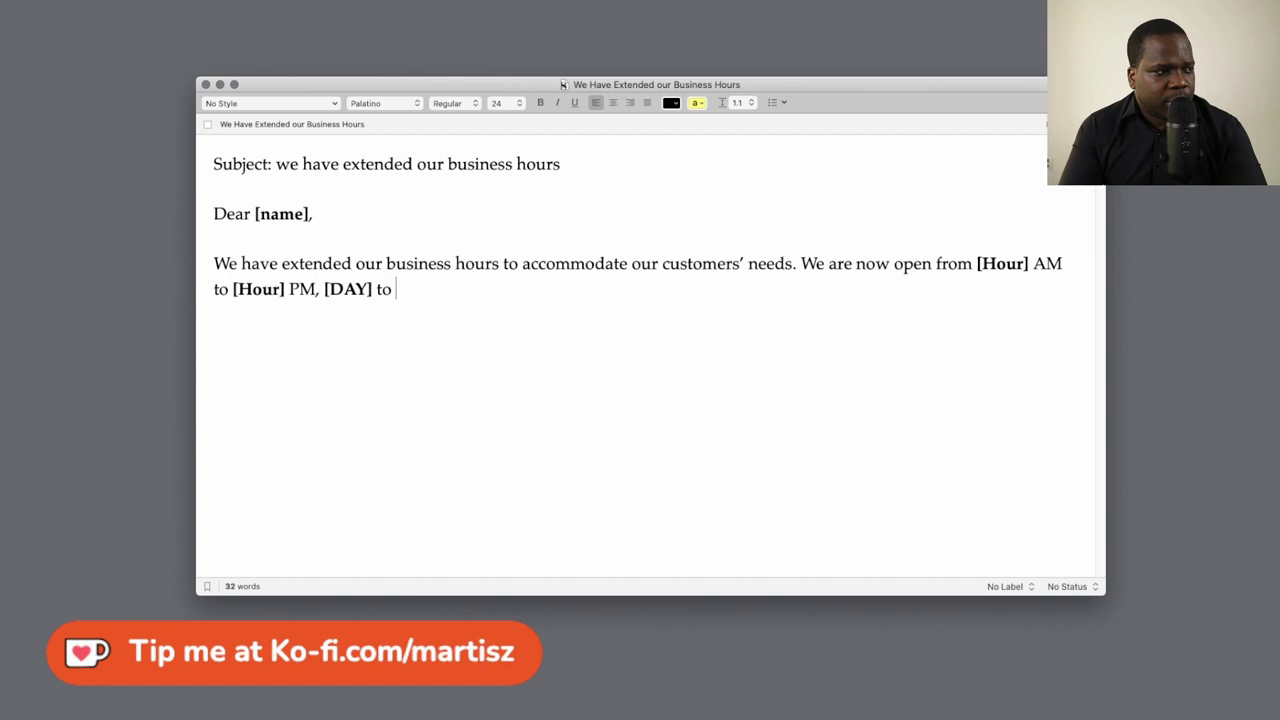
- End the opening-hours sentence with a second "[DAY]" placeholder in bold and a regular-weight period
type("[DAY]")
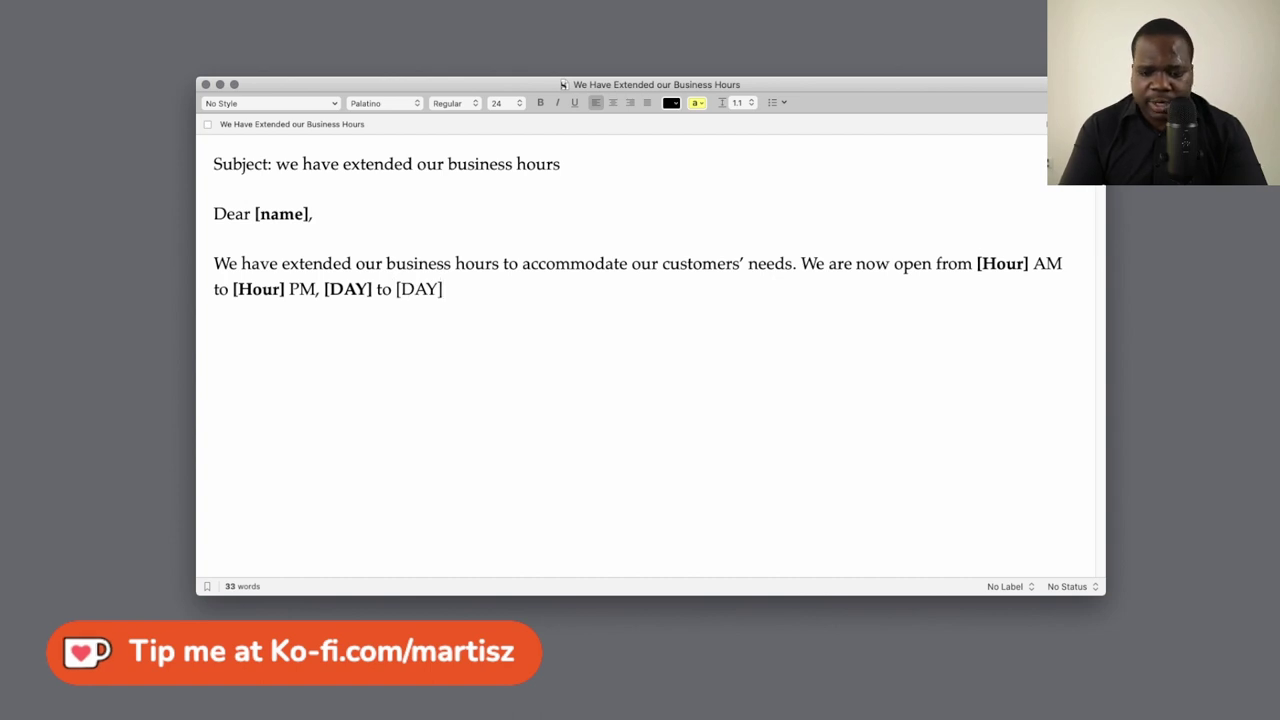
type(".")
key("Left")
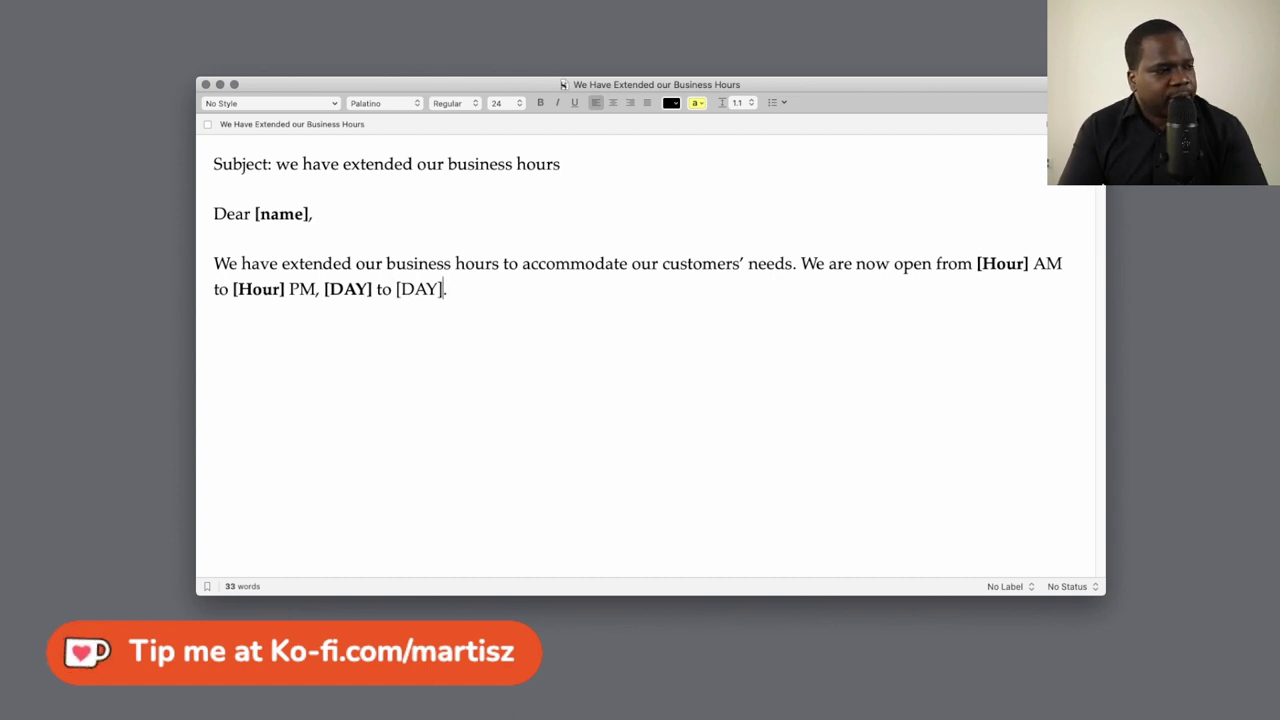
key("shift+Left")
key("shift+Left")
key("shift+Left")
key("shift+Left")
key("shift+Left")
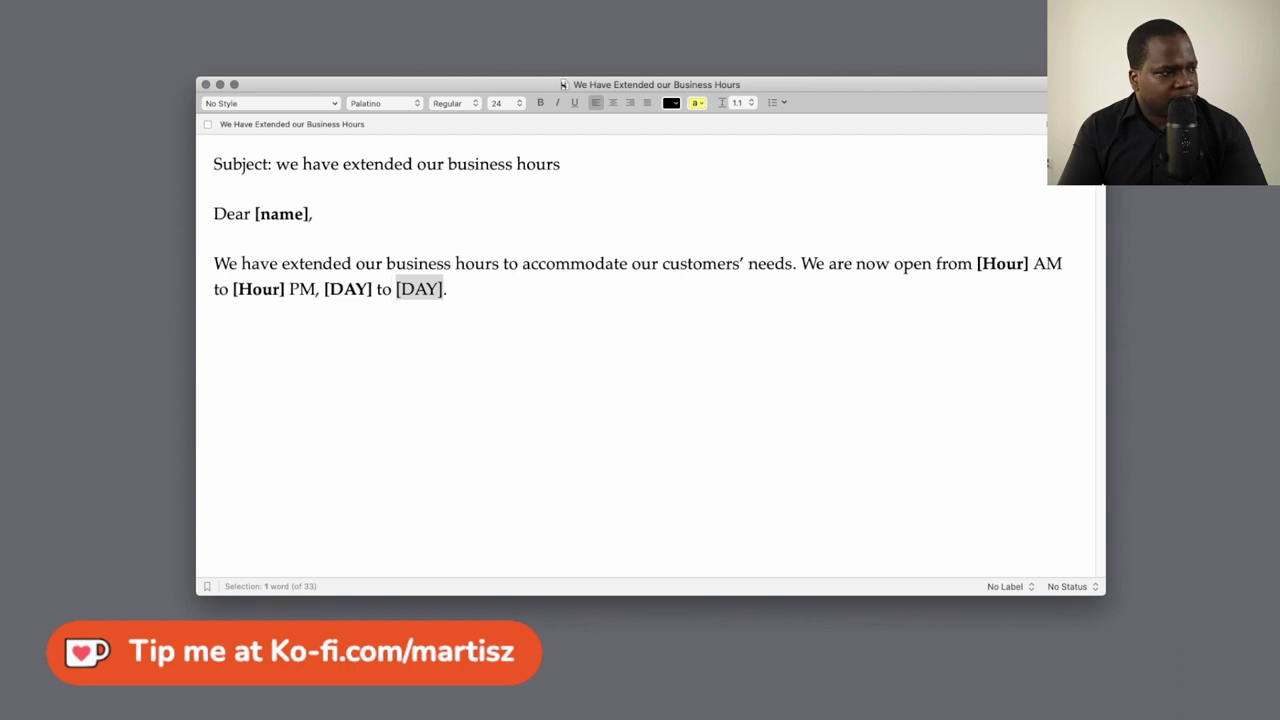
key("super+b")
key("Right")
key("Right")
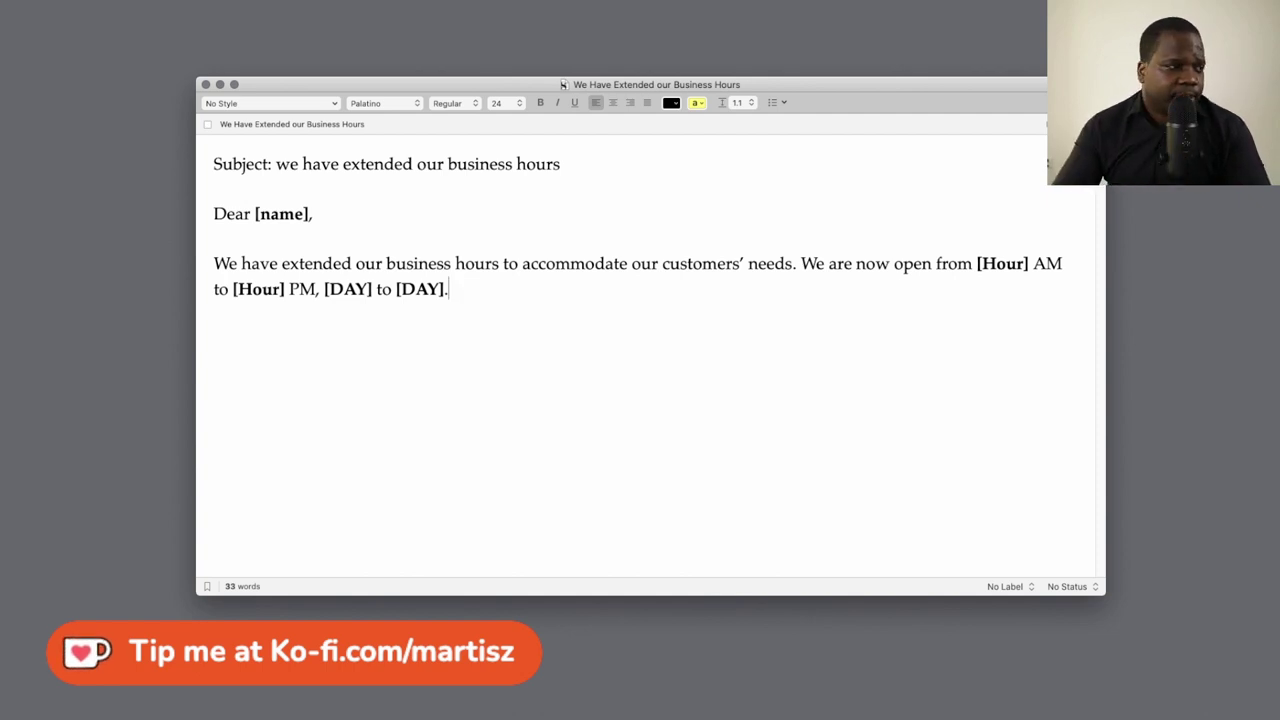
- After a blank line, write the closing paragraph "We hope that you will take advantage of our longr hours soon."
key("Return")
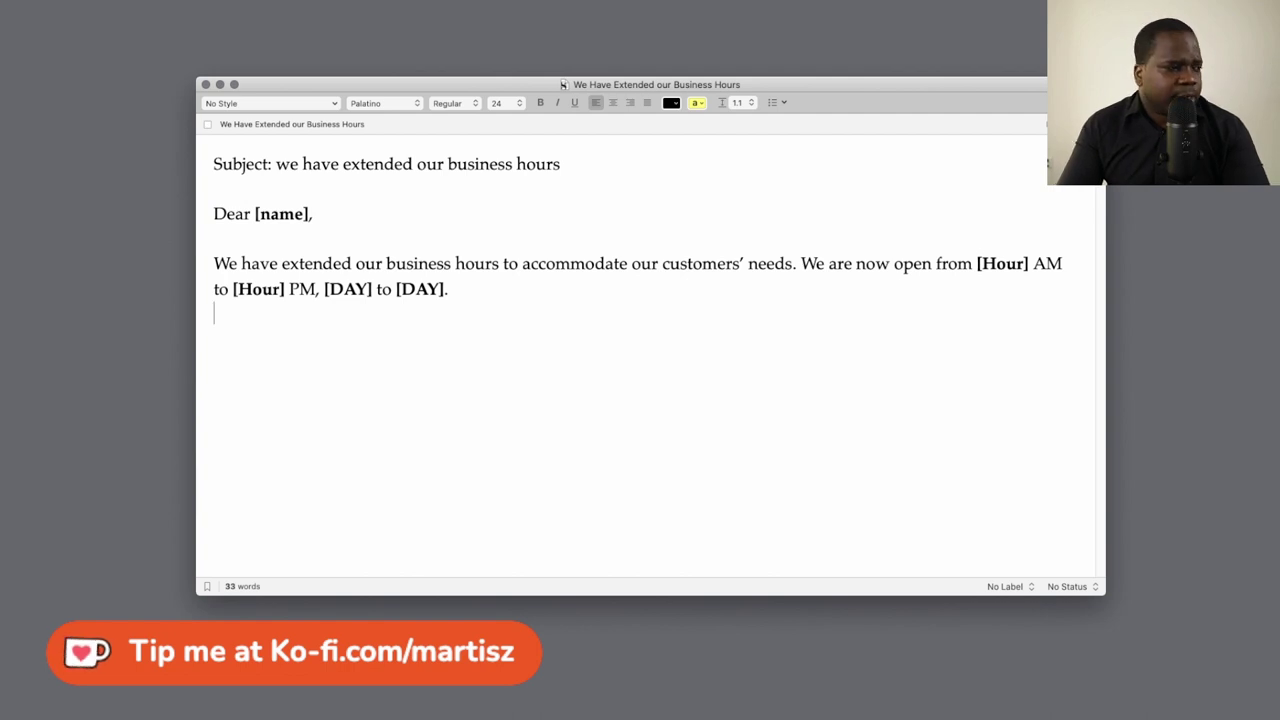
key("Return")
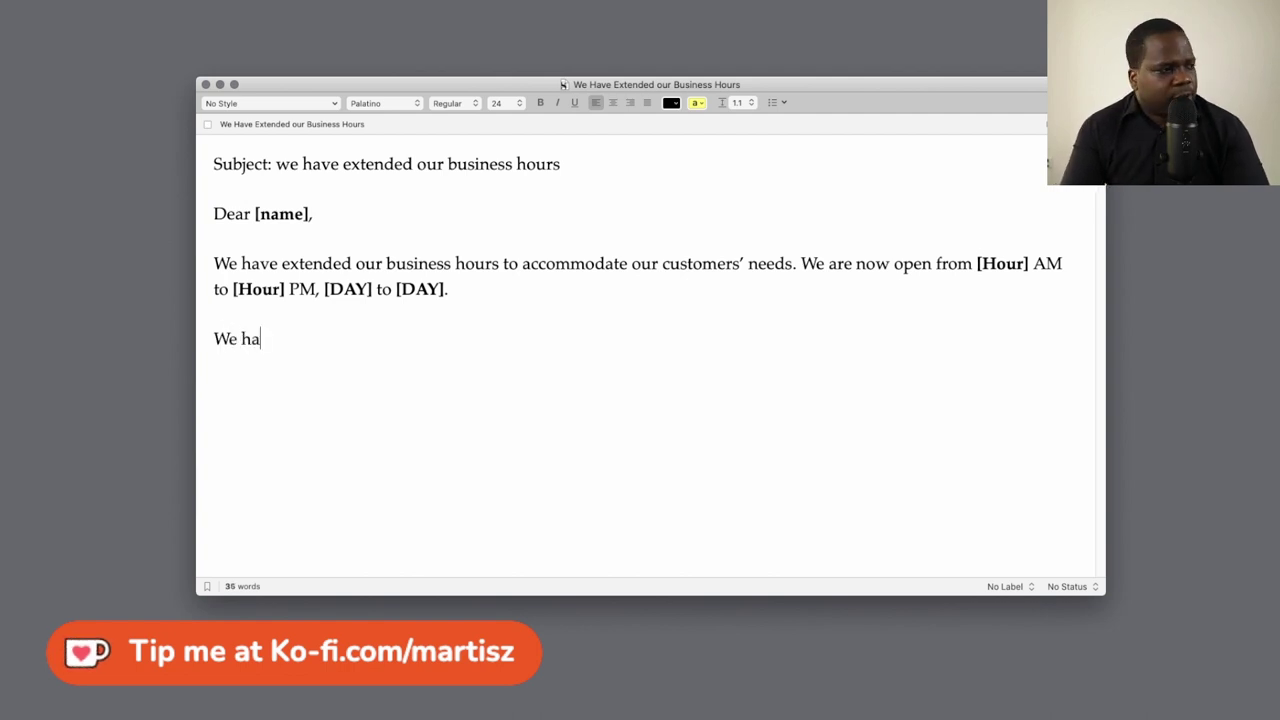
type("We hope ")
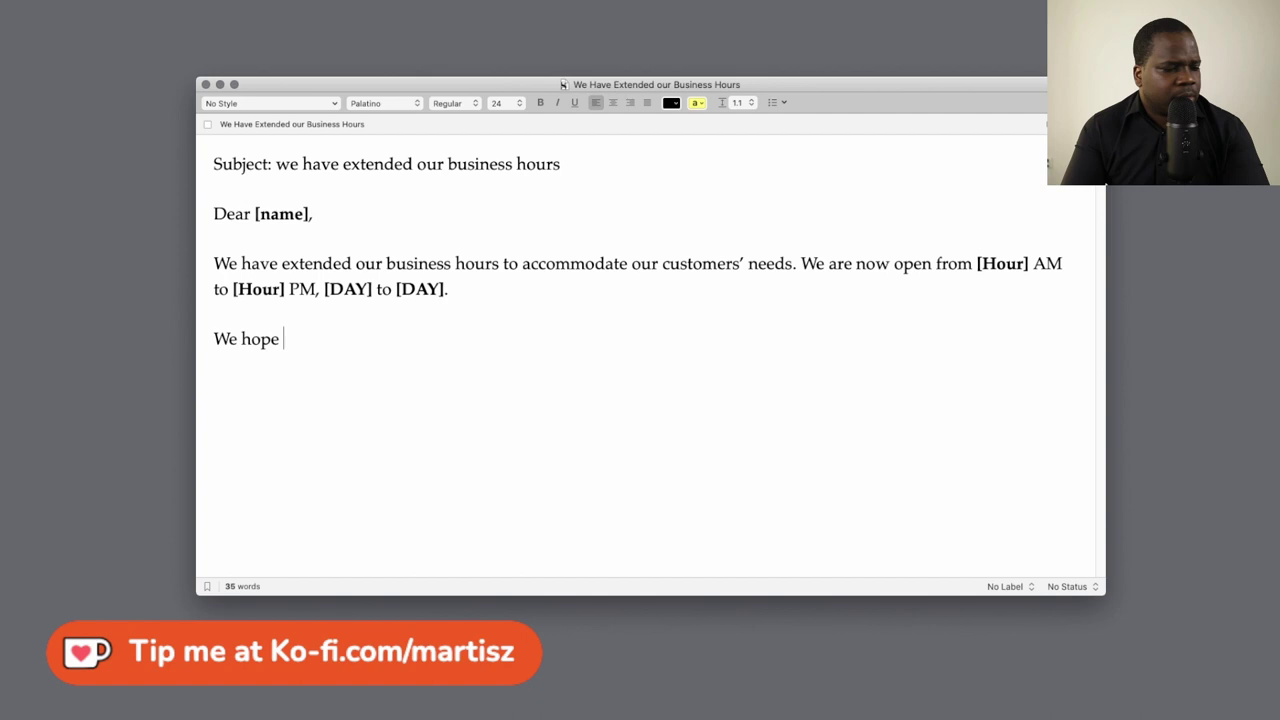
type("that us")
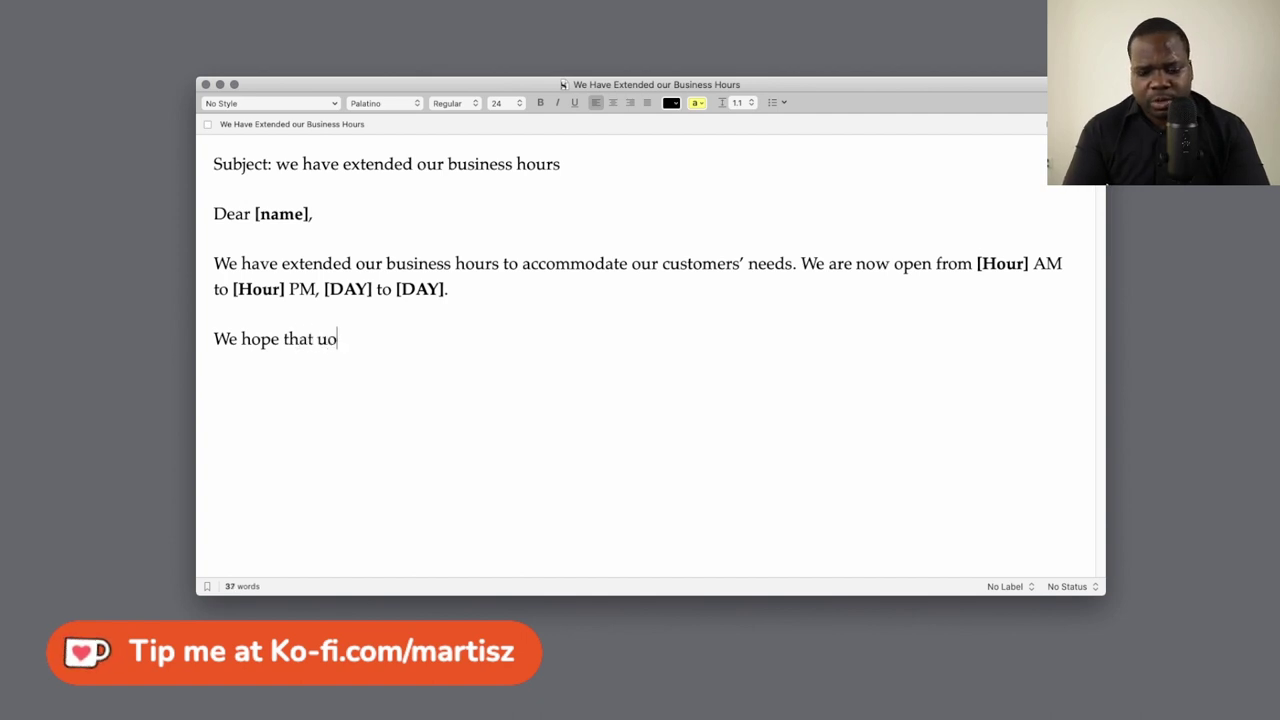
key("BackSpace")
key("BackSpace")
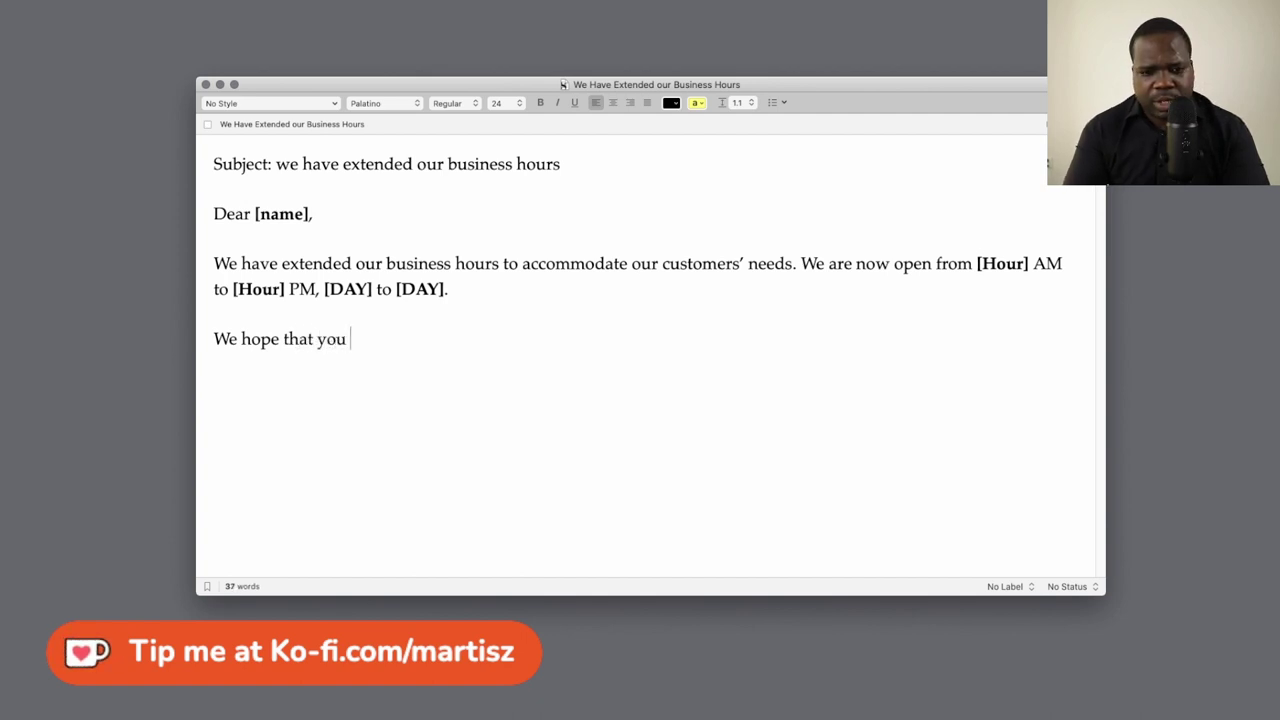
type("you will take a")
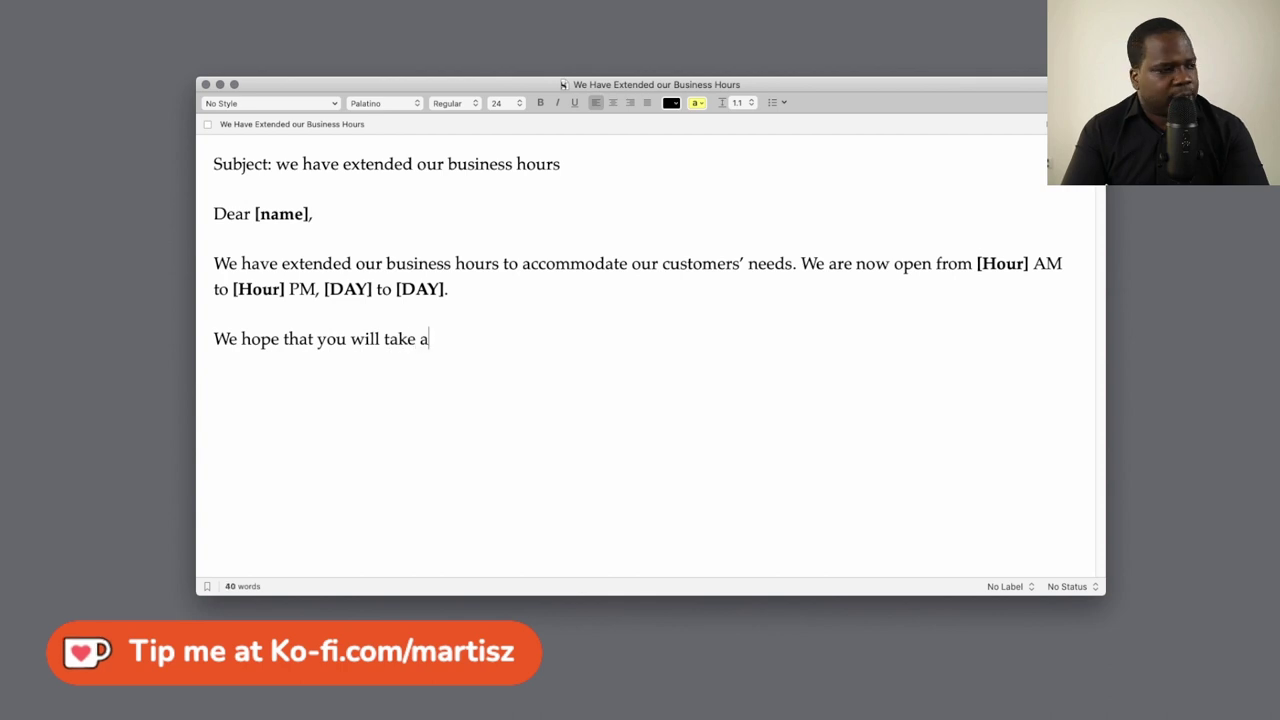
type("dvantage of our longr")
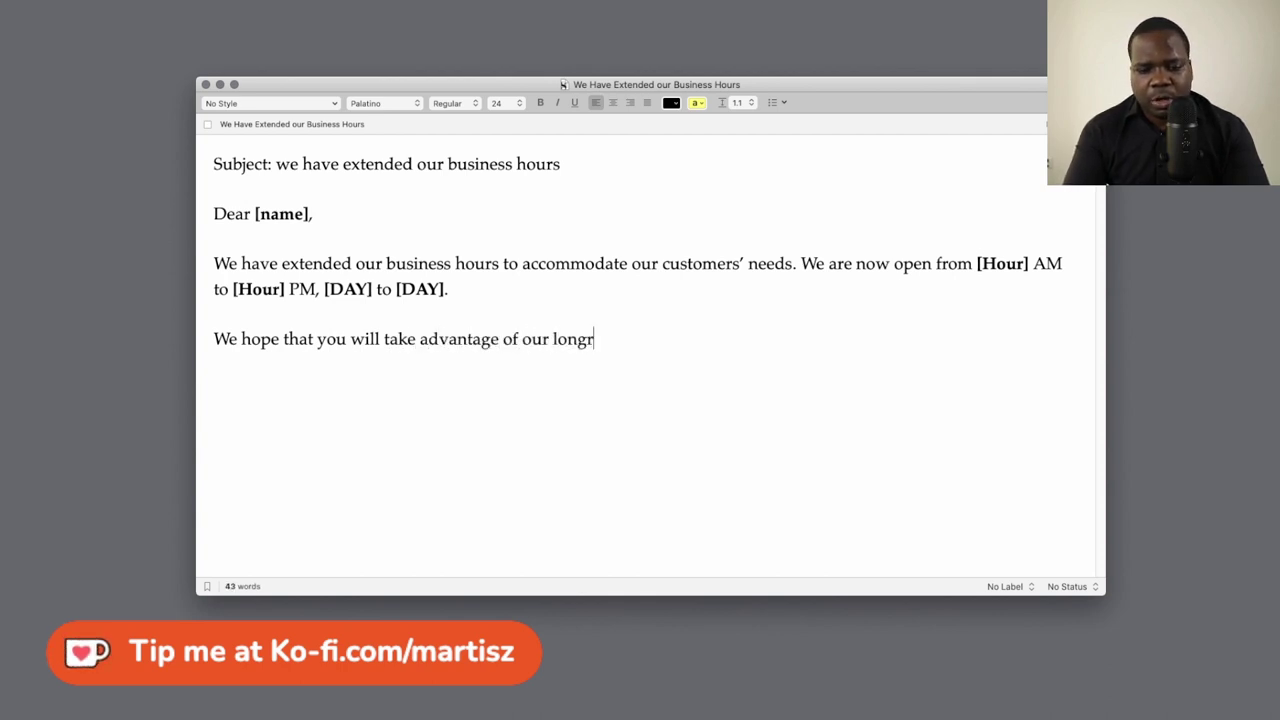
type(" hours soon.")
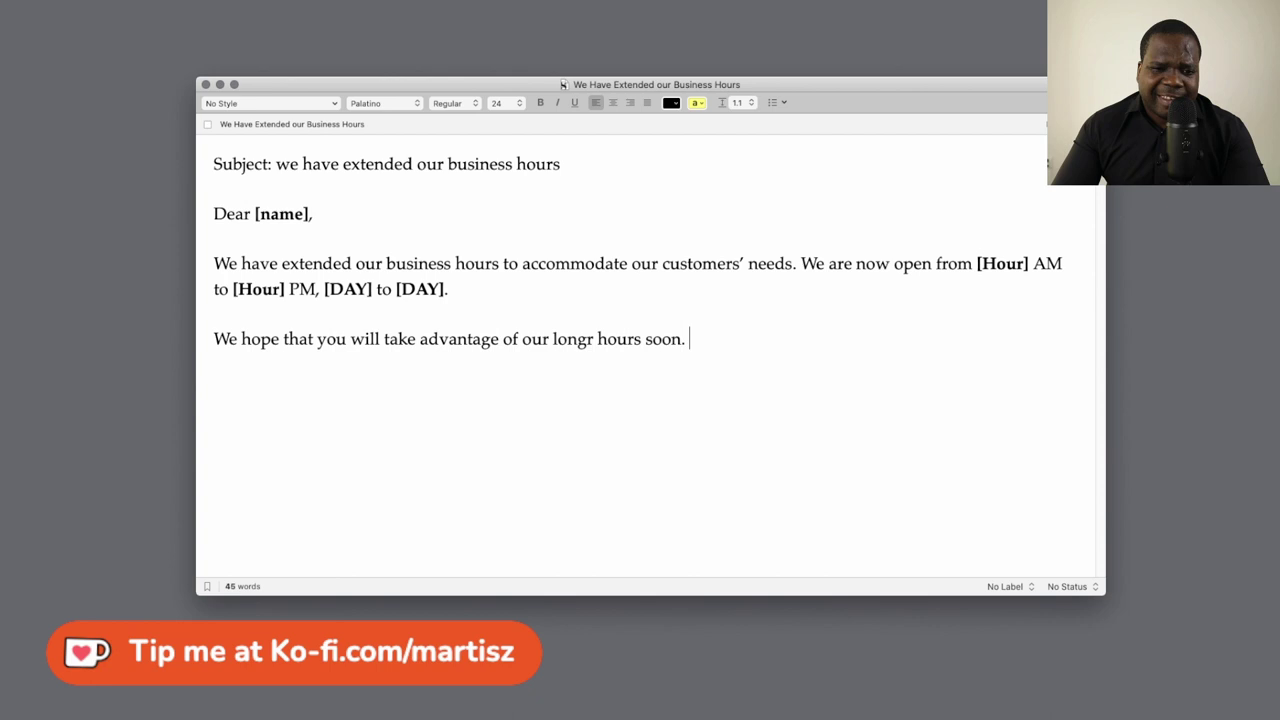
- Insert the sign-off "Sincerely," below the closing paragraph, with bold lines "Your name", "Company", "Phone number:" and the sender's Telegram handle
key("super+Tab")
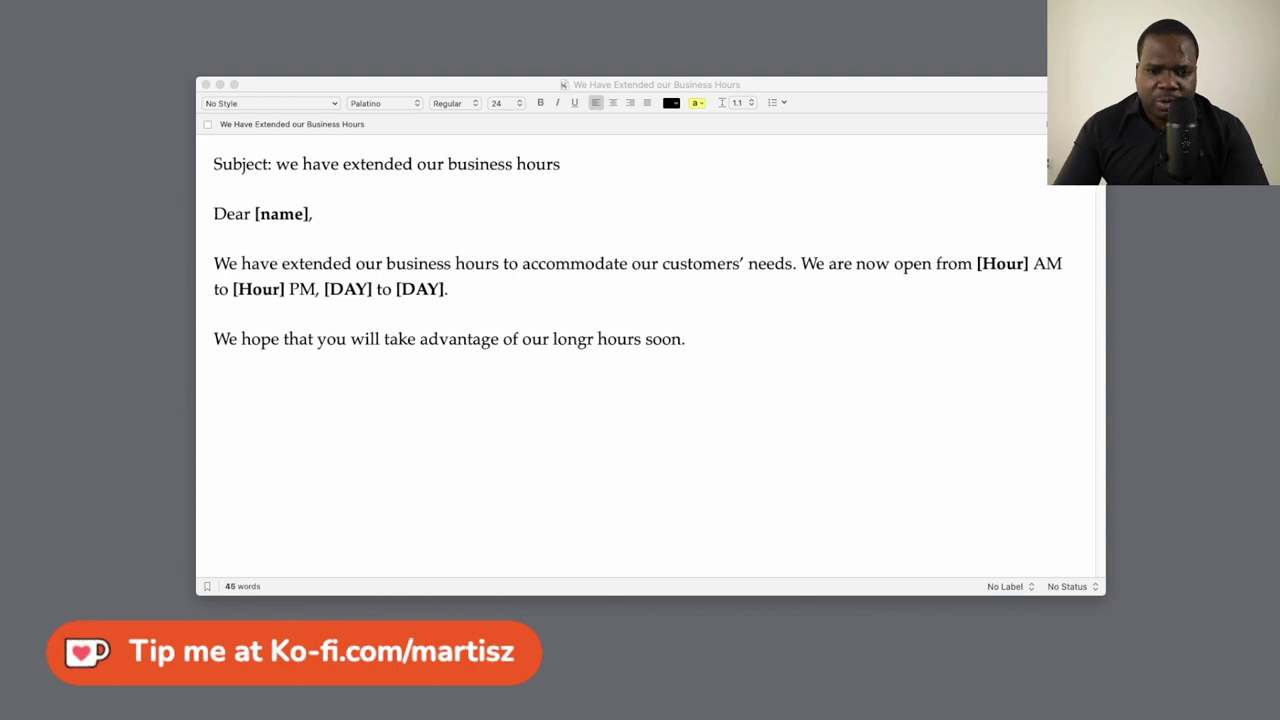
left_click(337, 416)
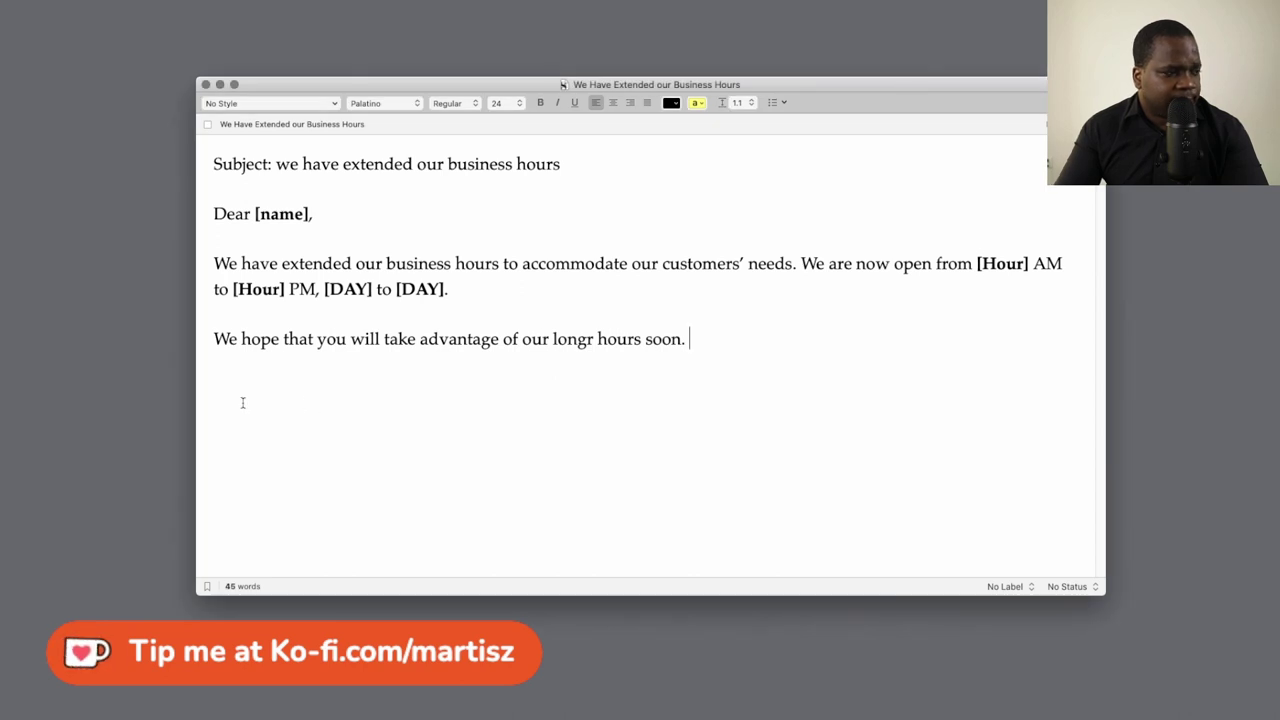
type("Sincerely,  Your name Company Phone number: Telegram: @martisz")
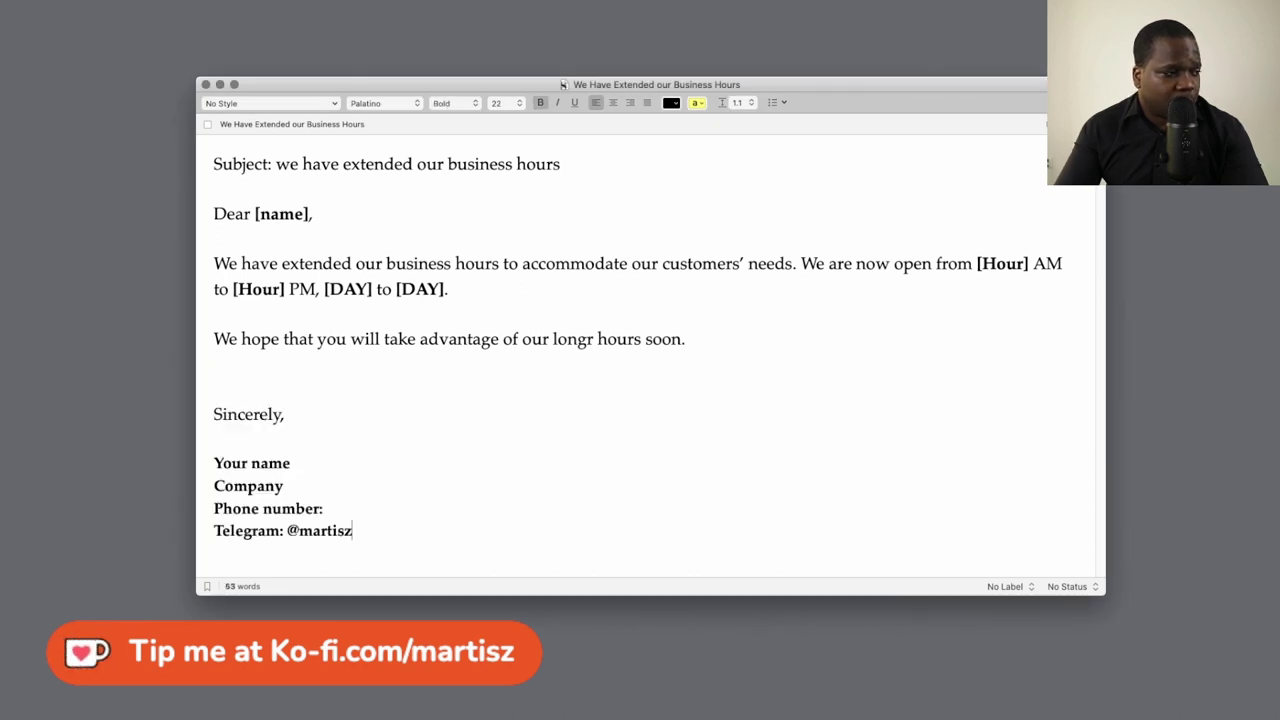
- Add the sender's bio link in bold below the Telegram line, separated by a blank line
key("Return")
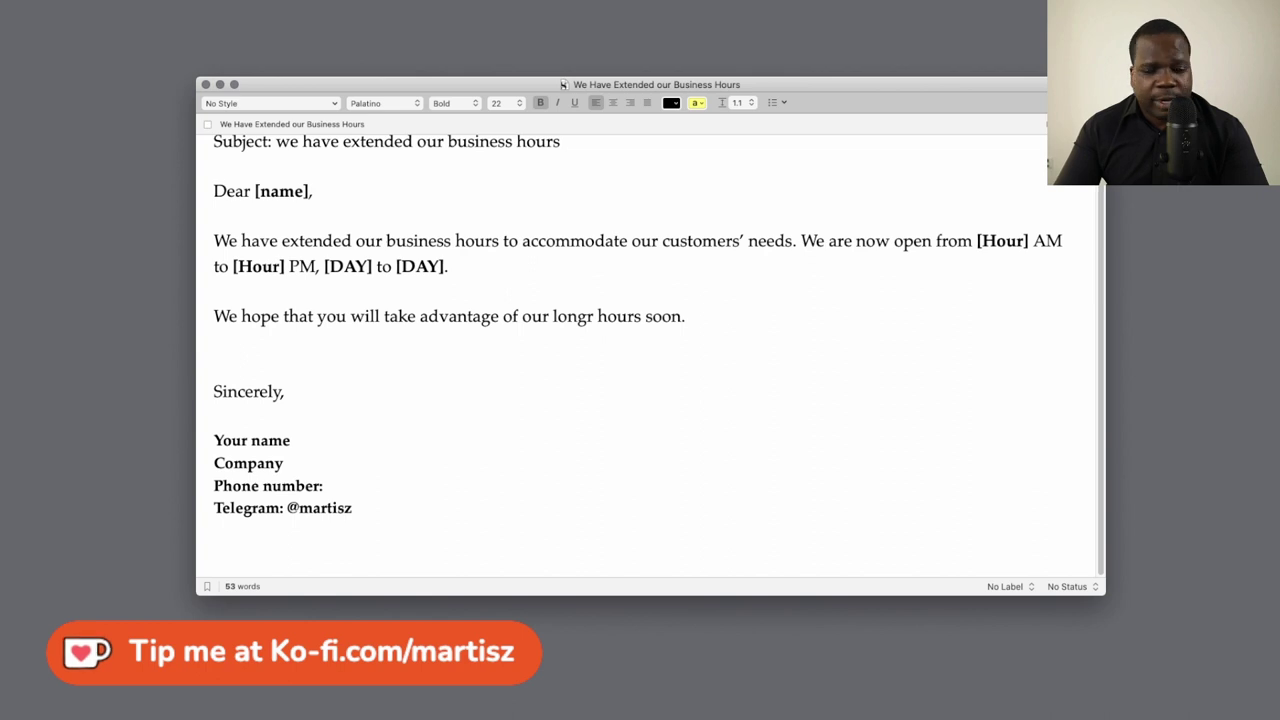
type("mar")
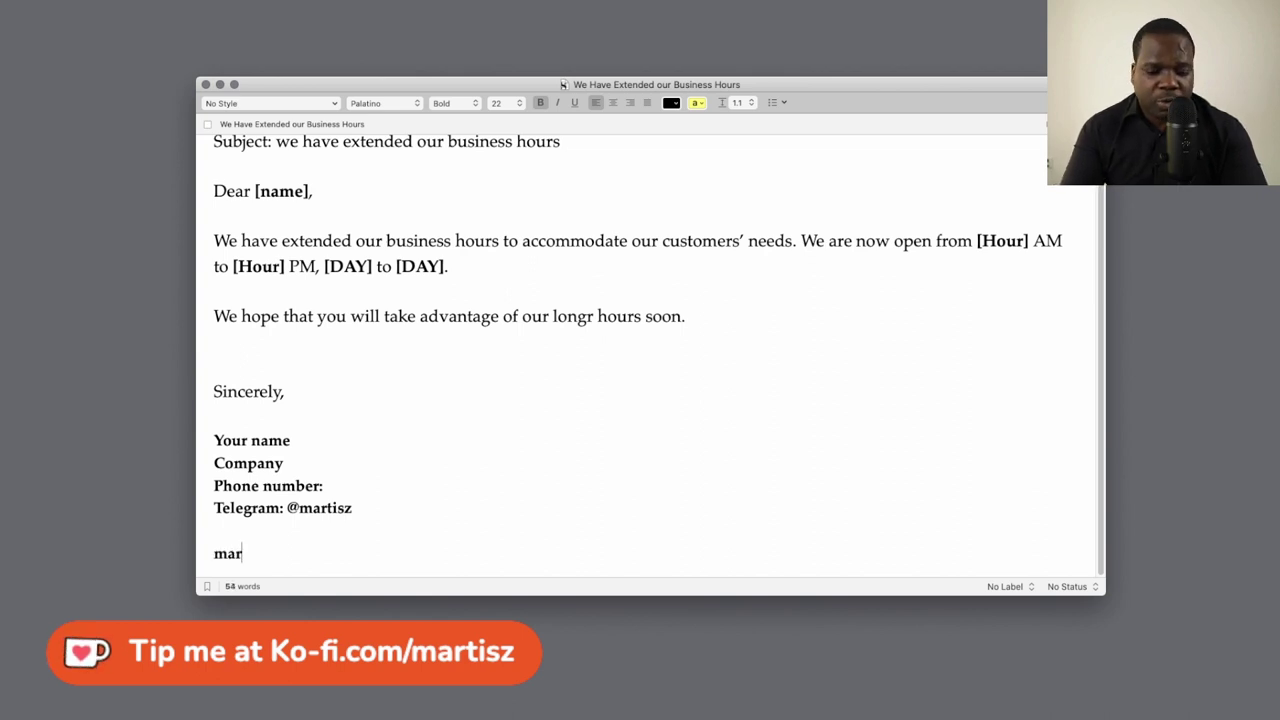
type("tisz.")
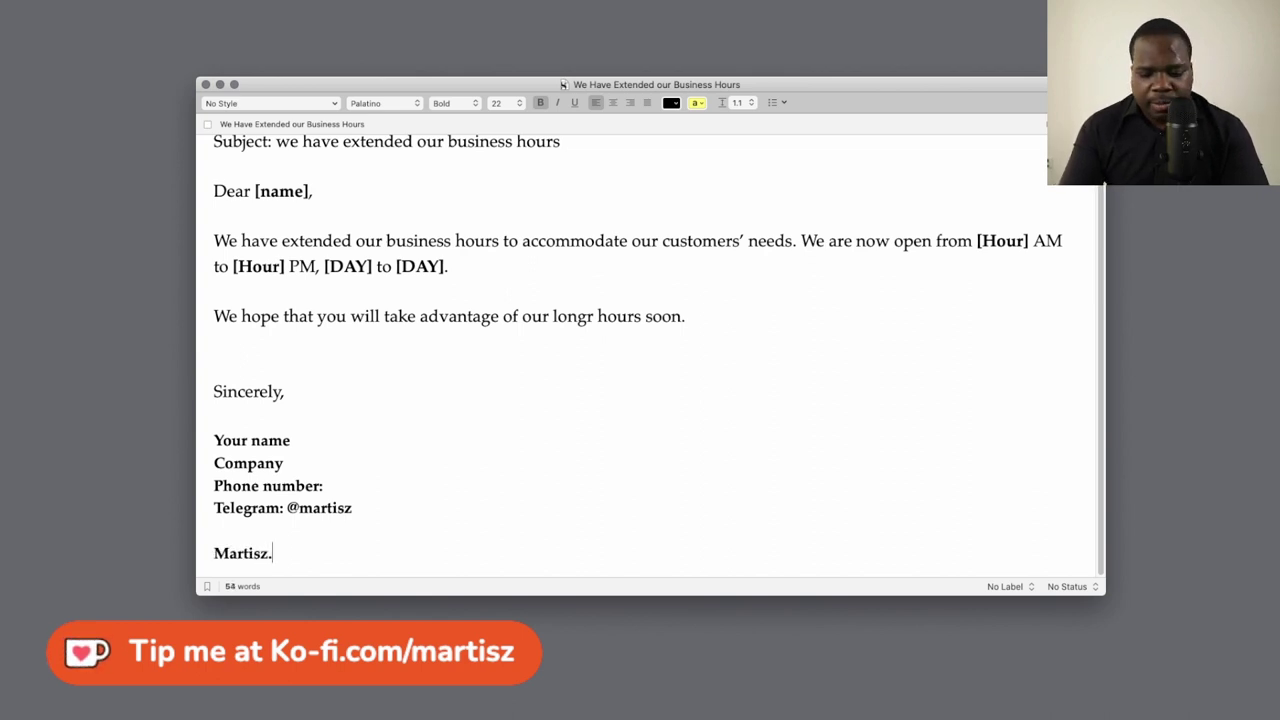
type("bio")
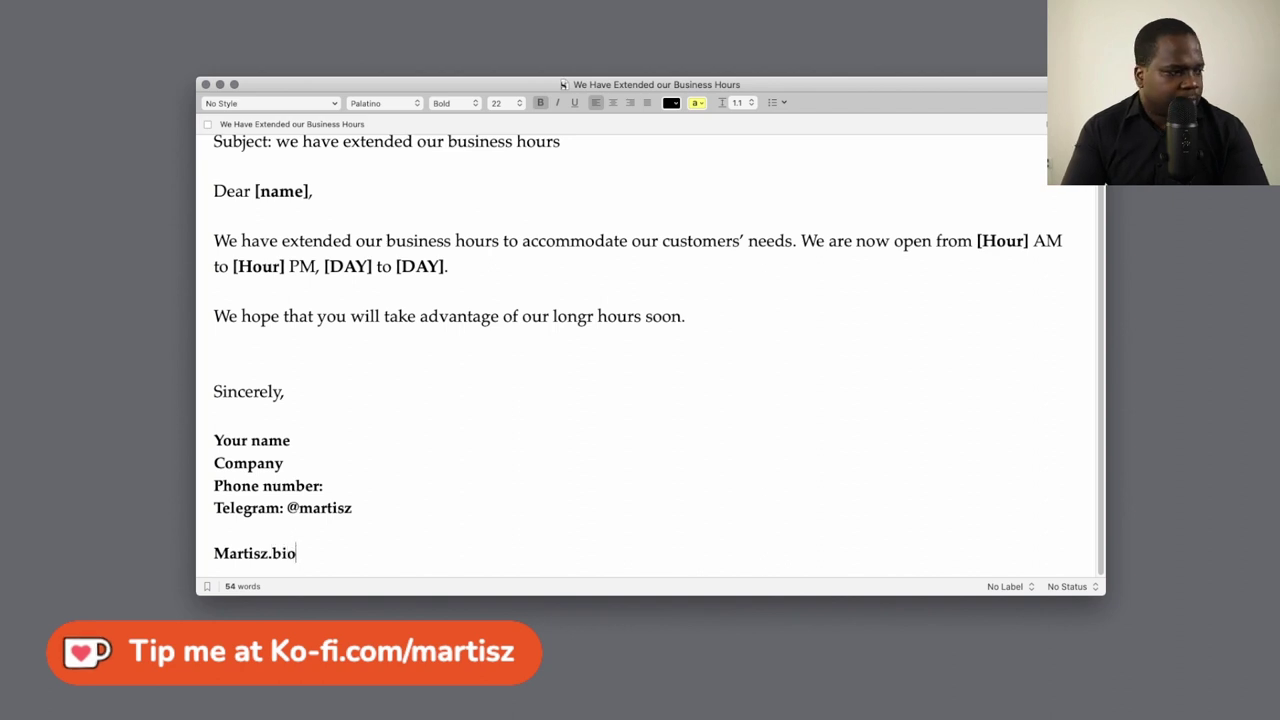
type(".")
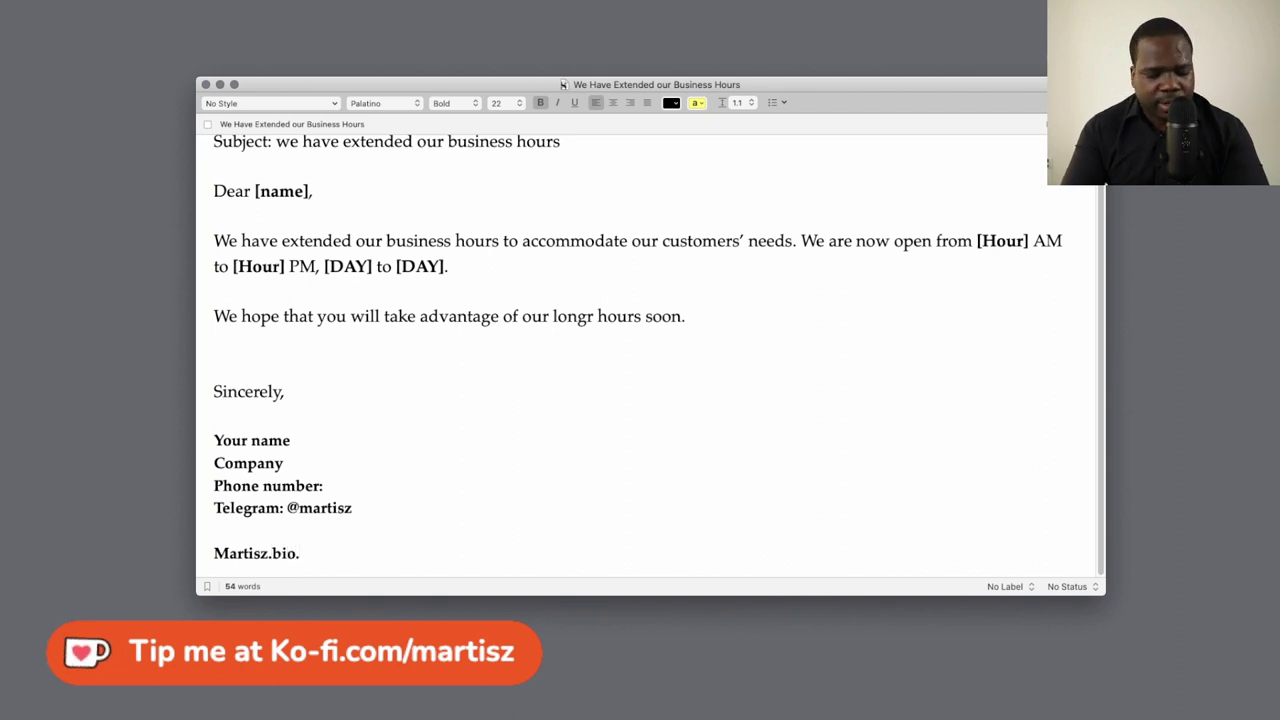
type("link")
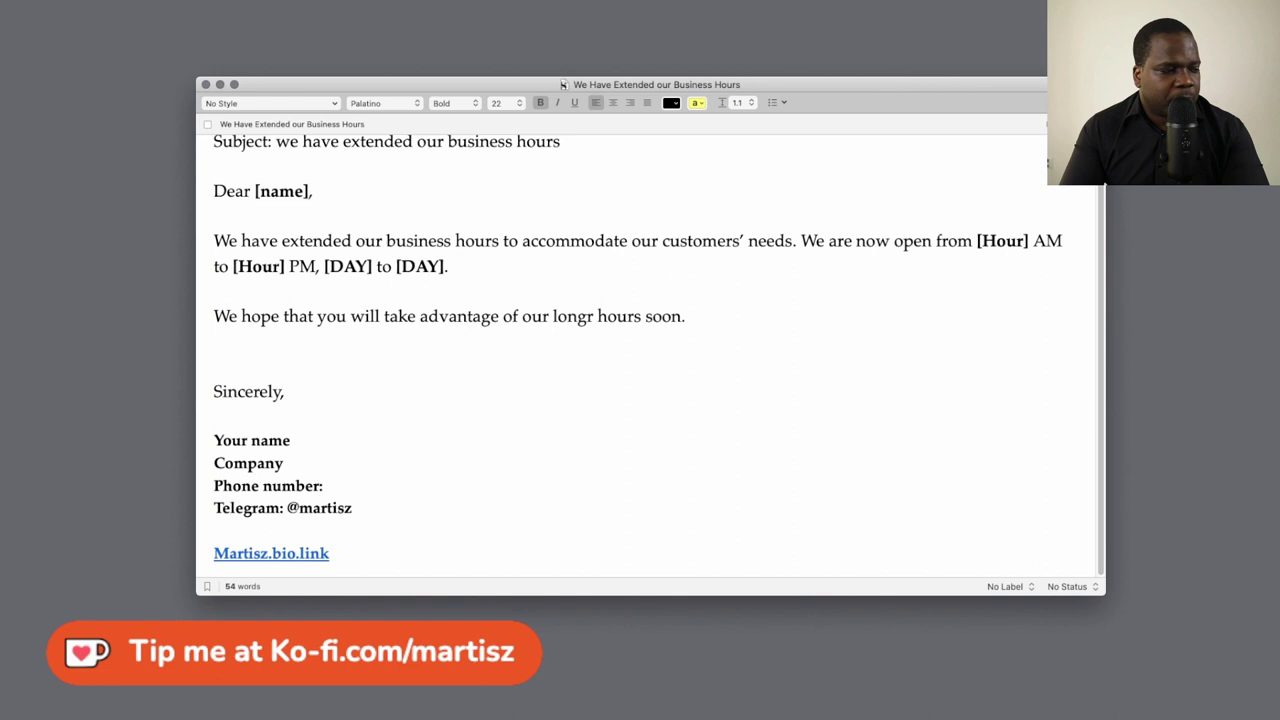
- Select the bio link together with the blank line above it
key("shift+Up")
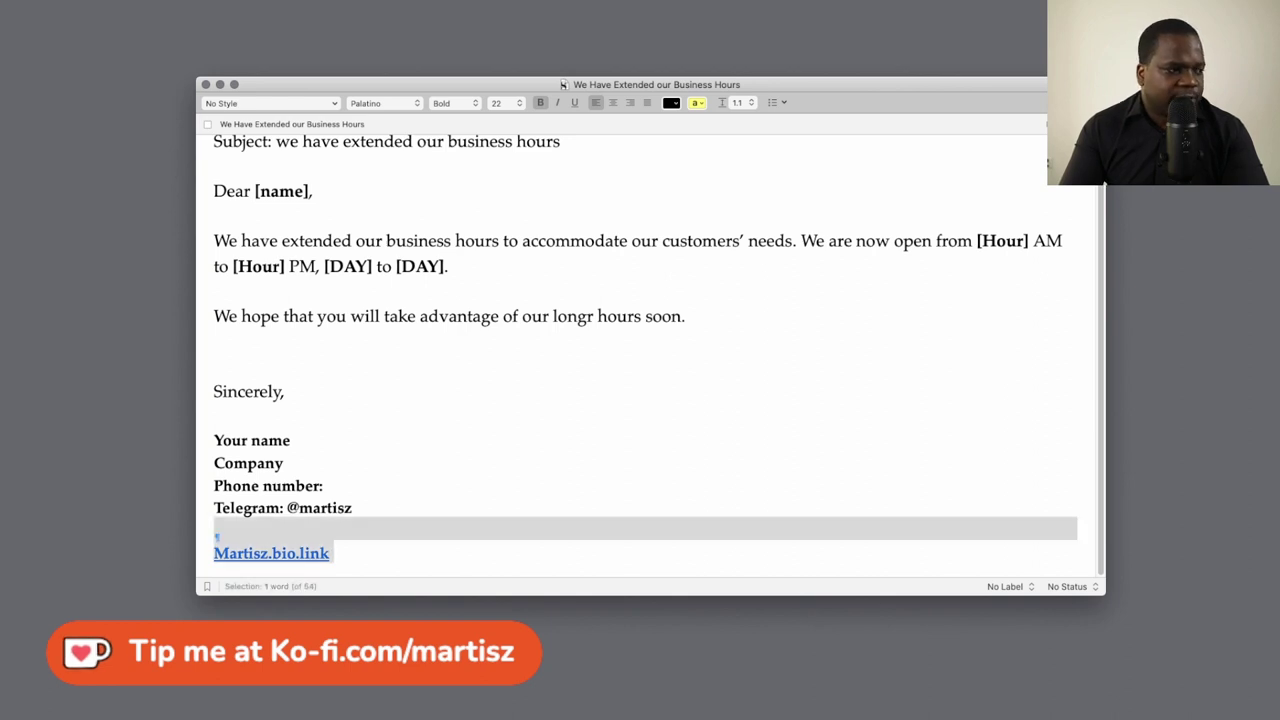